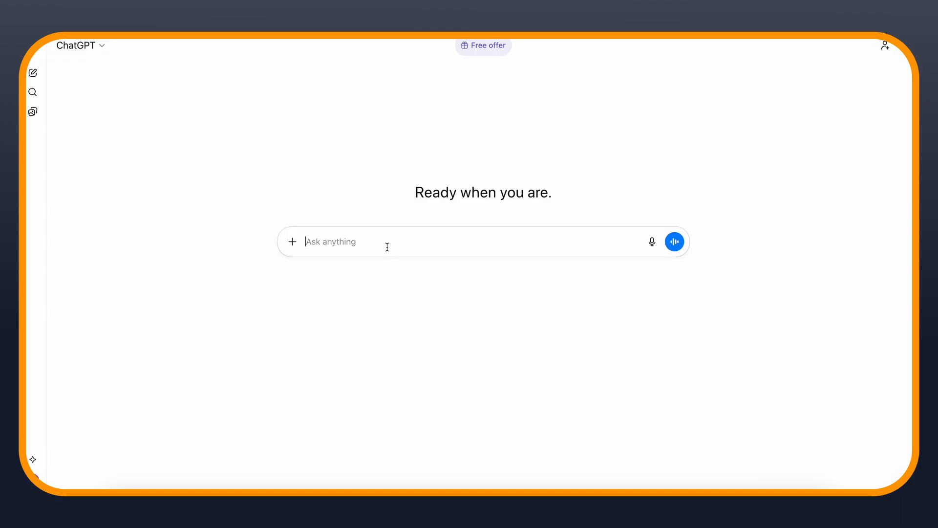
Submit a prompt for an action-filled 1 minute script about a lady demanding her spending back from her boyfriend, always specifying the scene location
{"action": "type", "text": "You are a professional script writer and story teller. I want you to write me an action filled 1 minute script of a lady who is asking her boyfriend to give back all she has spent on him and the guy is busy asking for more money a MAN WHO WAS CAUGHT CHEATING BY HIS WIFE. ALWAYS SPECIFY WHERE THE SCENE IS HAPENING"}
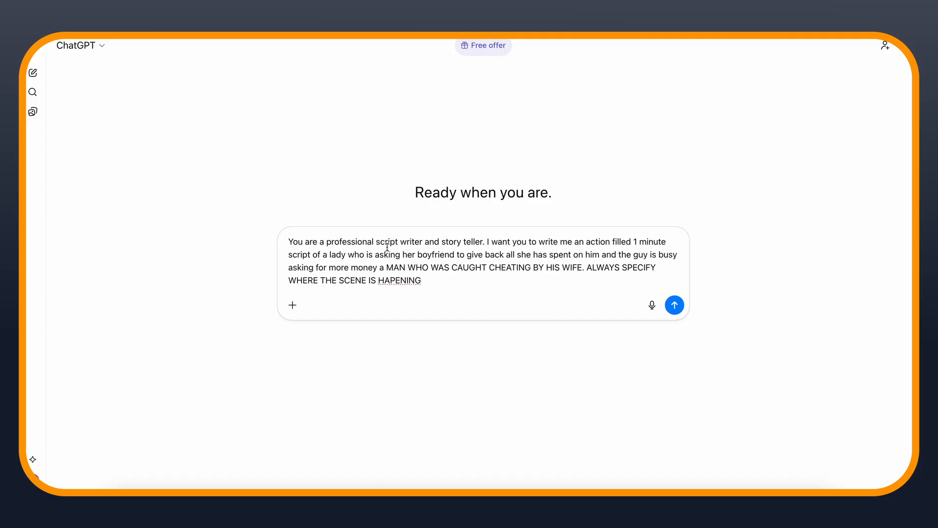
{"action": "left_click", "coordinate": [674, 305]}
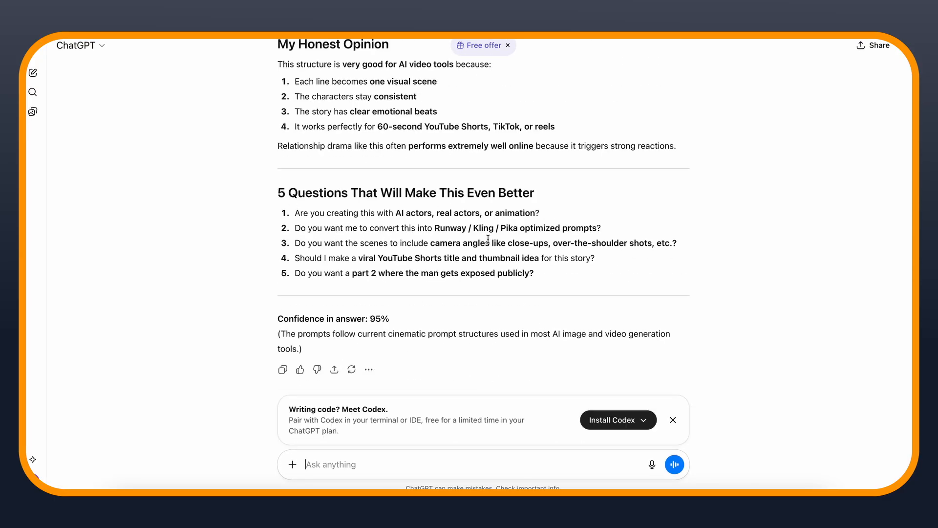
Request a 3D animation-style character prompt for each person in the scene and review the resulting character descriptions
{"action": "type", "text": "create a 3D animation-style character prompt for each person in your scene."}
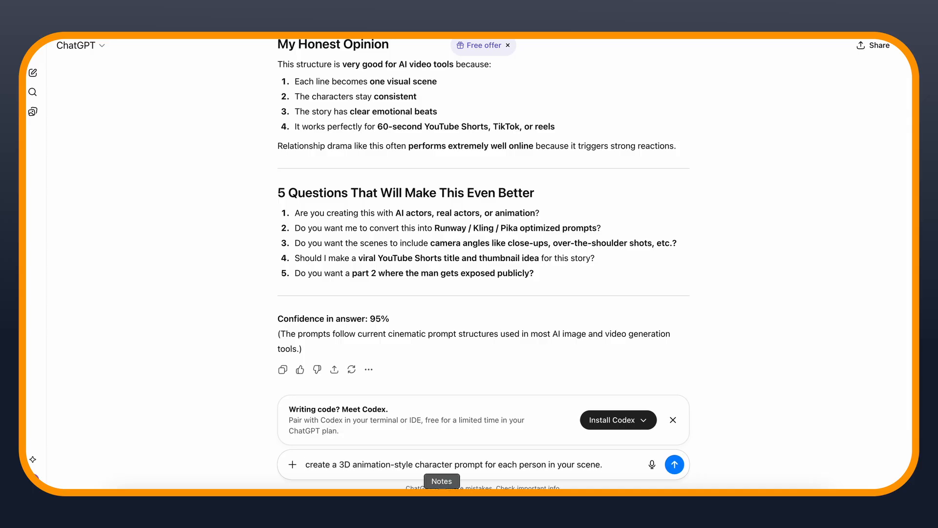
{"action": "key", "text": "Return"}
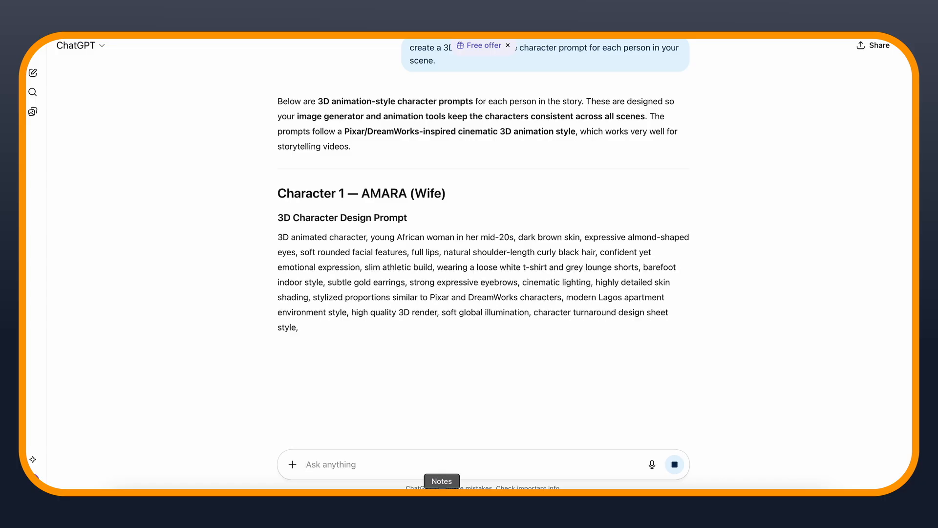
{"action": "scroll", "coordinate": [665, 331], "scroll_direction": "down", "scroll_amount": 4}
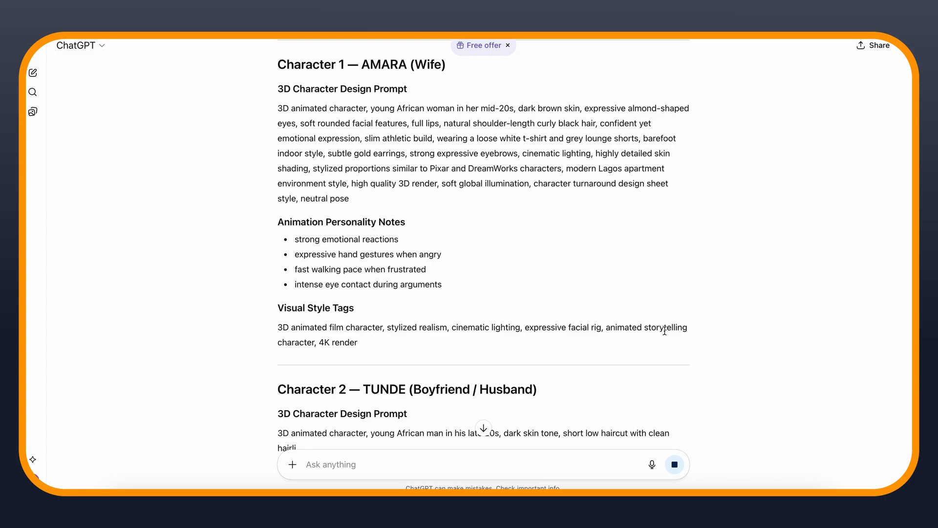
{"action": "scroll", "coordinate": [665, 330], "scroll_direction": "down", "scroll_amount": 3}
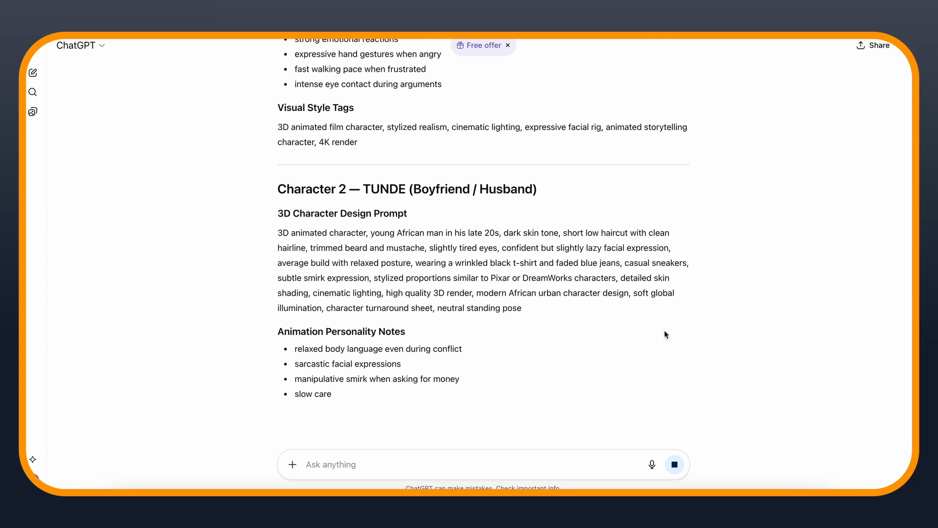
{"action": "scroll", "coordinate": [664, 330], "scroll_direction": "down", "scroll_amount": 5}
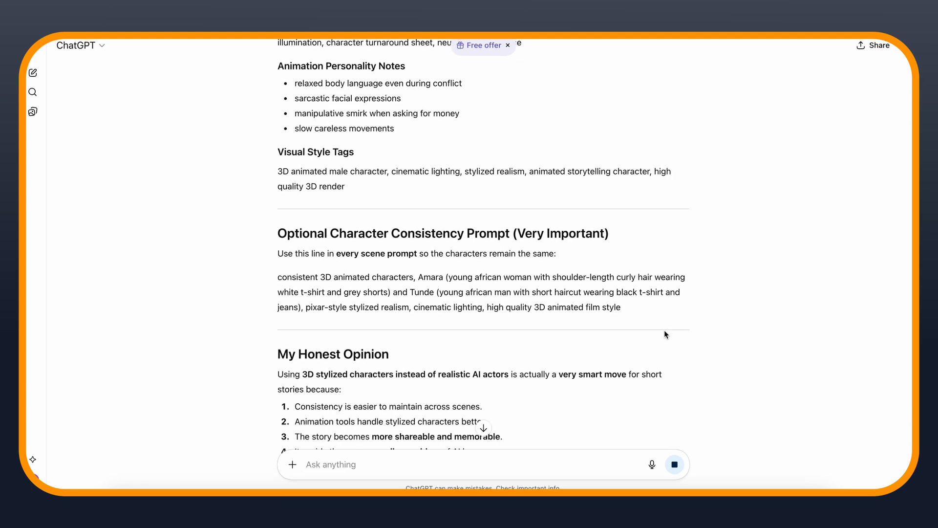
{"action": "scroll", "coordinate": [664, 330], "scroll_direction": "down", "scroll_amount": 4}
{"action": "scroll", "coordinate": [664, 329], "scroll_direction": "up", "scroll_amount": 4}
{"action": "scroll", "coordinate": [664, 335], "scroll_direction": "up", "scroll_amount": 5}
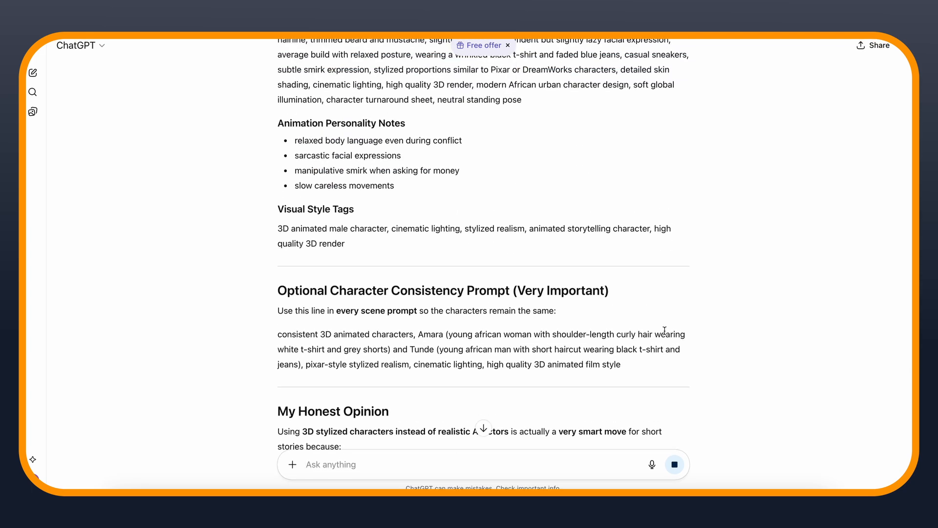
{"action": "scroll", "coordinate": [664, 330], "scroll_direction": "up", "scroll_amount": 7}
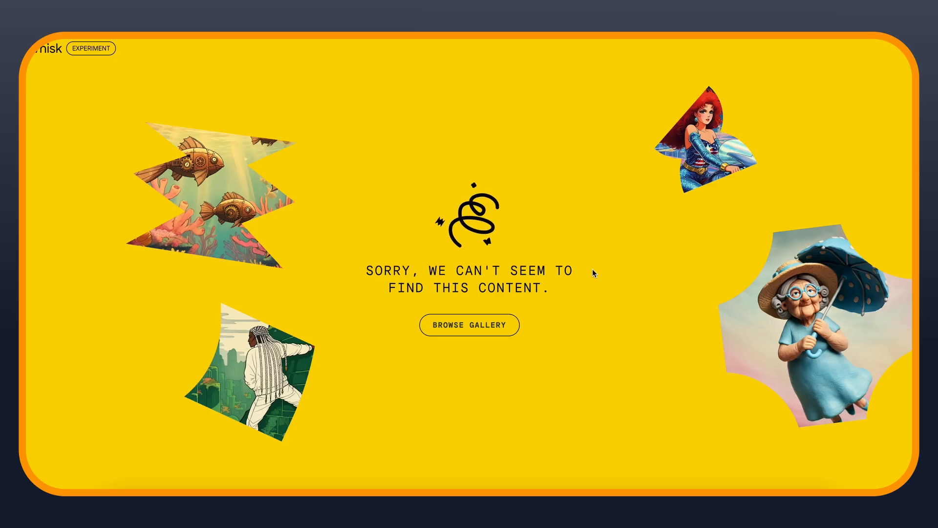
Switch to Whisk and generate the 3D animated young African woman from her character prompt in 9:16 portrait
{"action": "left_click", "coordinate": [486, 331]}
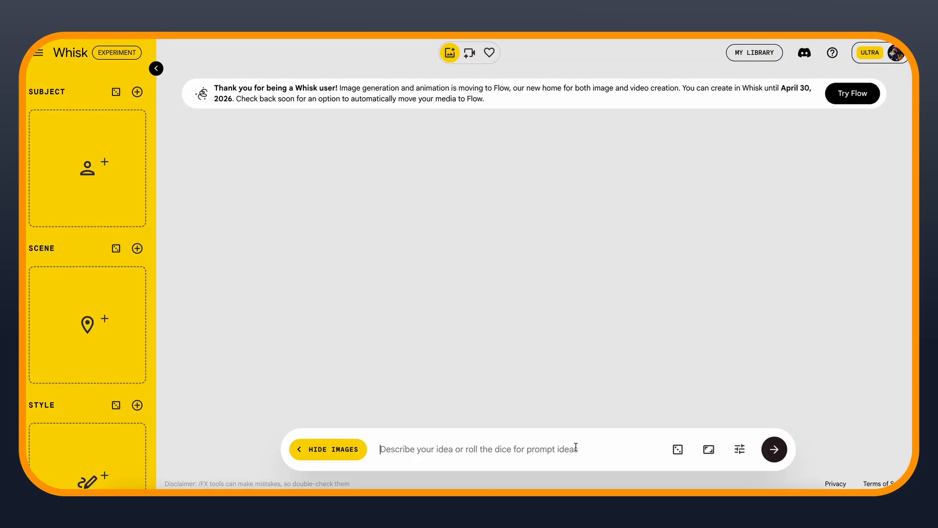
{"action": "key", "text": "ctrl+v"}
{"action": "left_click", "coordinate": [742, 451]}
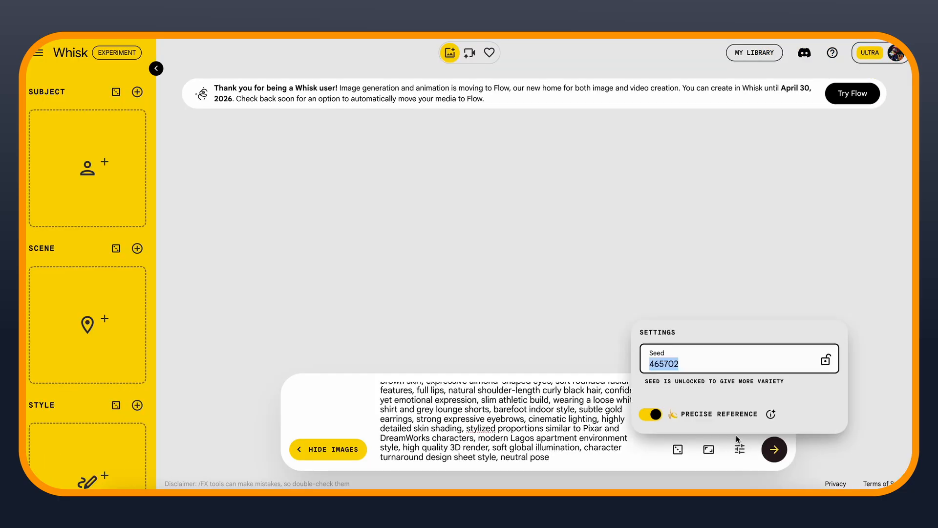
{"action": "left_click", "coordinate": [737, 456]}
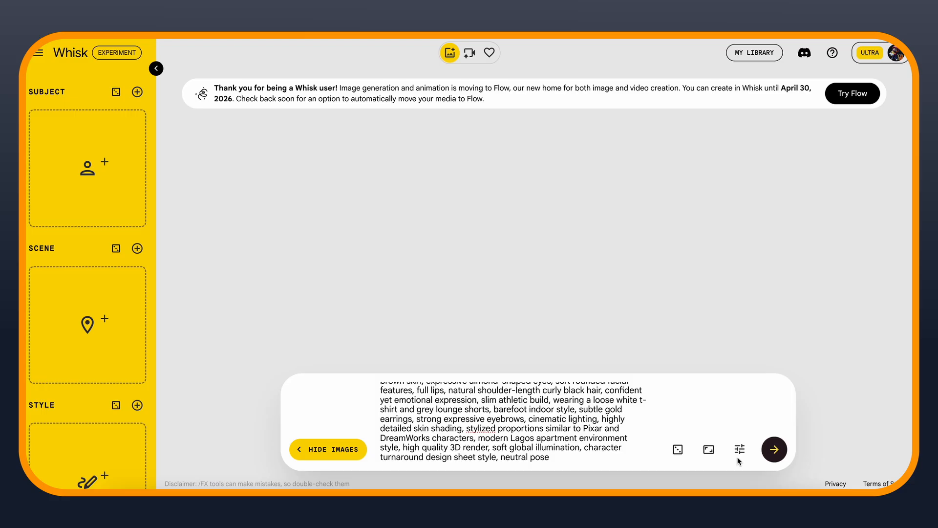
{"action": "left_click", "coordinate": [711, 450]}
{"action": "left_click", "coordinate": [715, 407]}
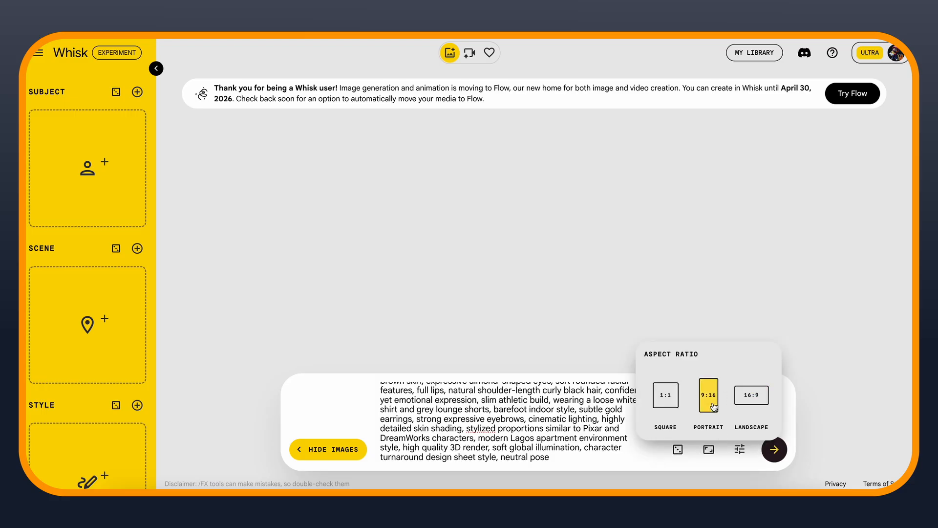
{"action": "left_click", "coordinate": [774, 449]}
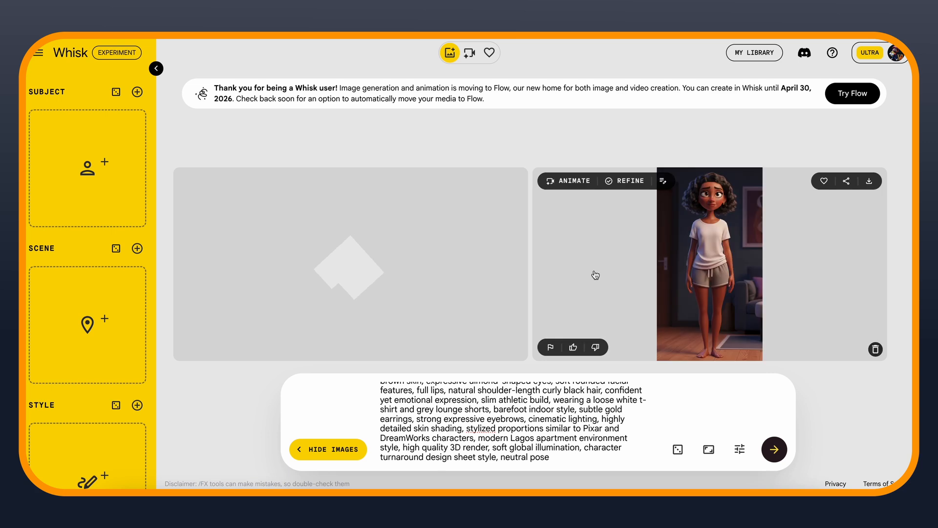
Replace the prompt with the young African man's 3D character description and generate his images
{"action": "left_click", "coordinate": [452, 422]}
{"action": "key", "text": "ctrl+a"}
{"action": "key", "text": "ctrl+v"}
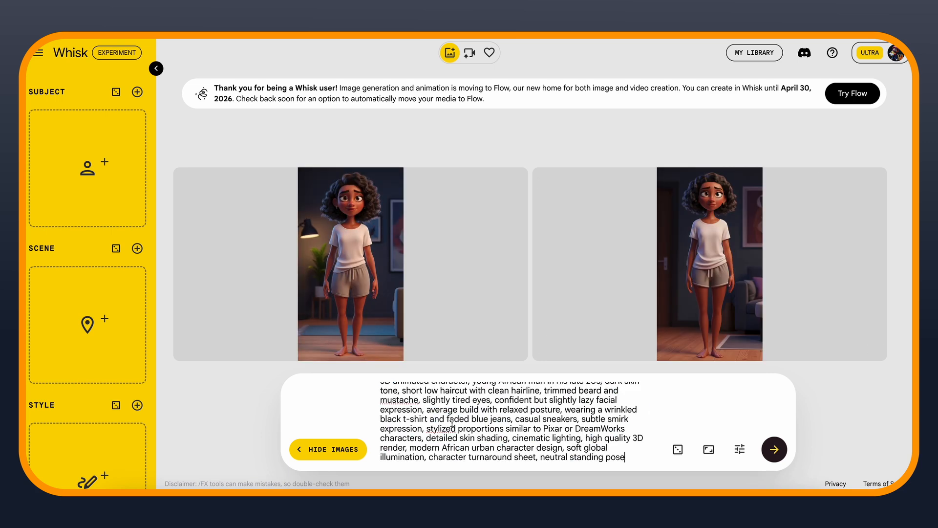
{"action": "left_click", "coordinate": [773, 450]}
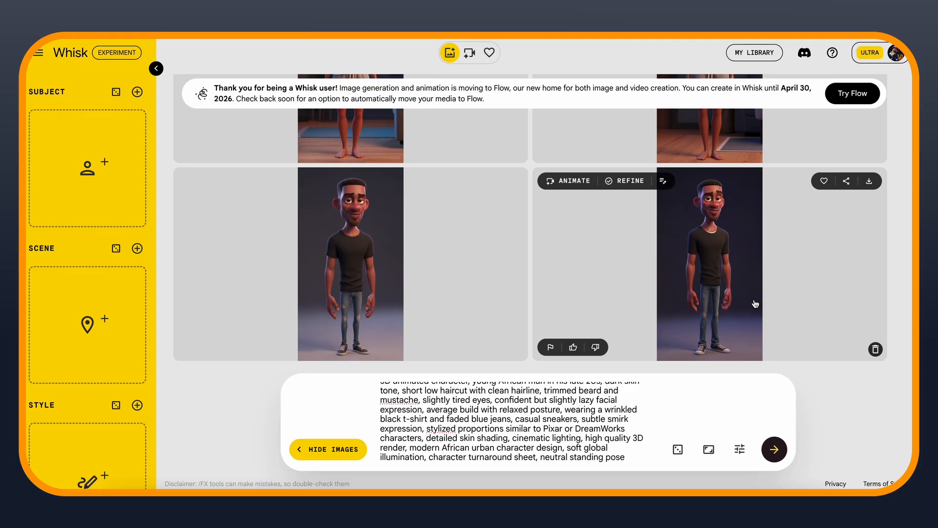
Add one generated image of the woman and one of the man as subject references
{"action": "scroll", "coordinate": [442, 224], "scroll_direction": "up", "scroll_amount": 3}
{"action": "left_click_drag", "start_coordinate": [434, 232], "coordinate": [101, 188]}
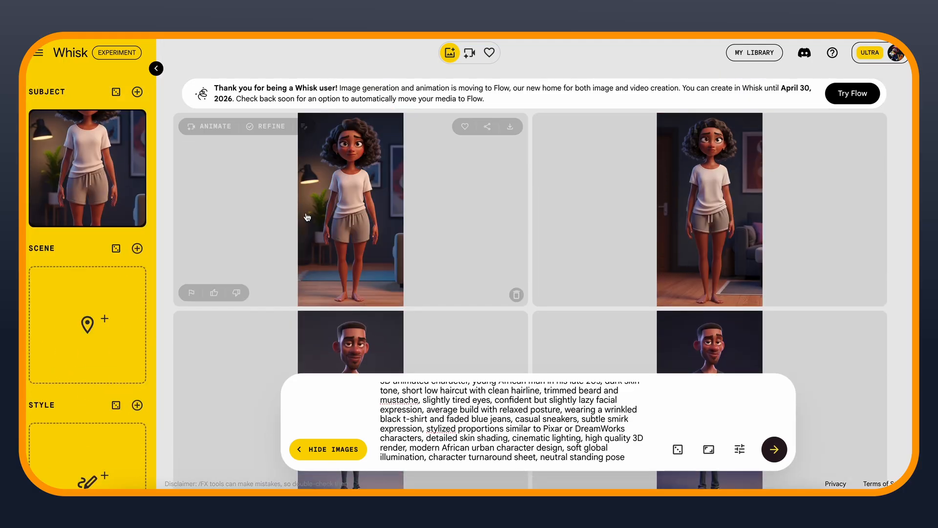
{"action": "scroll", "coordinate": [403, 262], "scroll_direction": "down", "scroll_amount": 3}
{"action": "left_click_drag", "start_coordinate": [403, 263], "coordinate": [84, 267]}
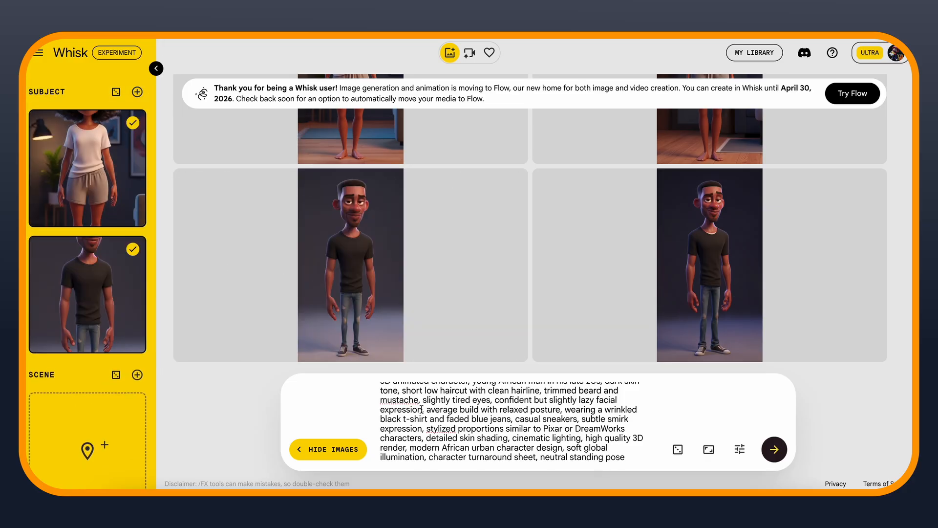
Replace the prompt with the cinematic still of a shocked young African woman holding a smartphone on a couch at night
{"action": "key", "text": "ctrl+a"}
{"action": "key", "text": "BackSpace"}
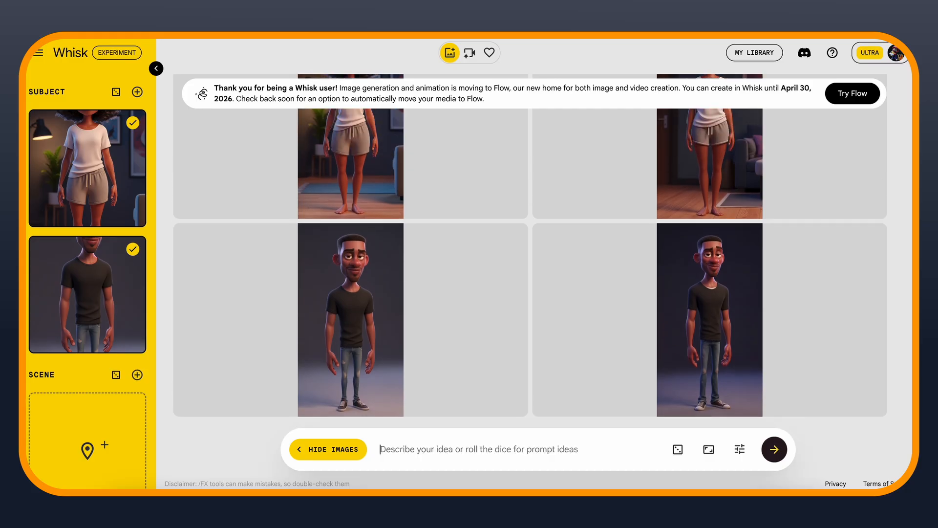
{"action": "type", "text": "cinematic film still, young african woman sitting on a couch in a dimly lit small apartment living room at night, holding a smartphone with a shocked expression, message notification glowing on the screen, dramatic lighting from a table lamp, tense emotional atmosphere, modern lagos apartment, cluttered couch, realistic photography, shallow depth of field, 4k cinematic lighting"}
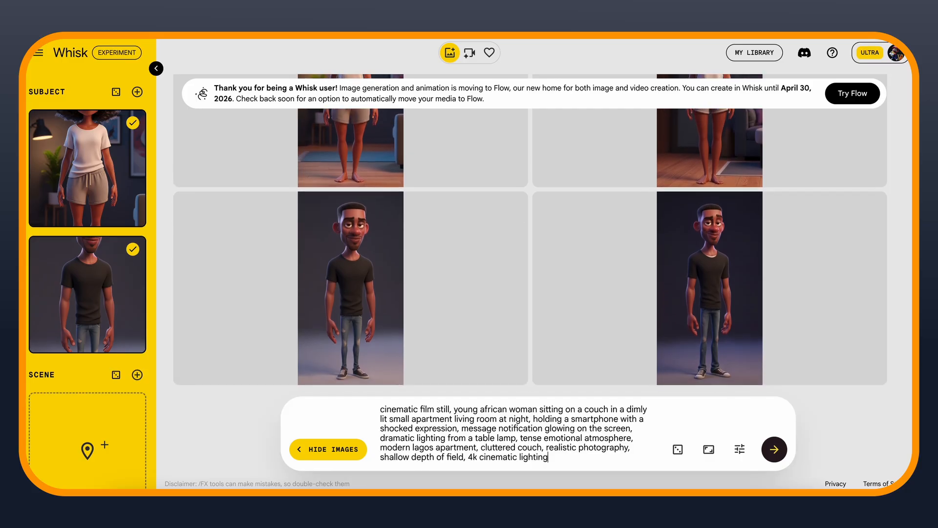
{"action": "left_click", "coordinate": [710, 450]}
{"action": "left_click", "coordinate": [752, 395]}
{"action": "left_click", "coordinate": [709, 450]}
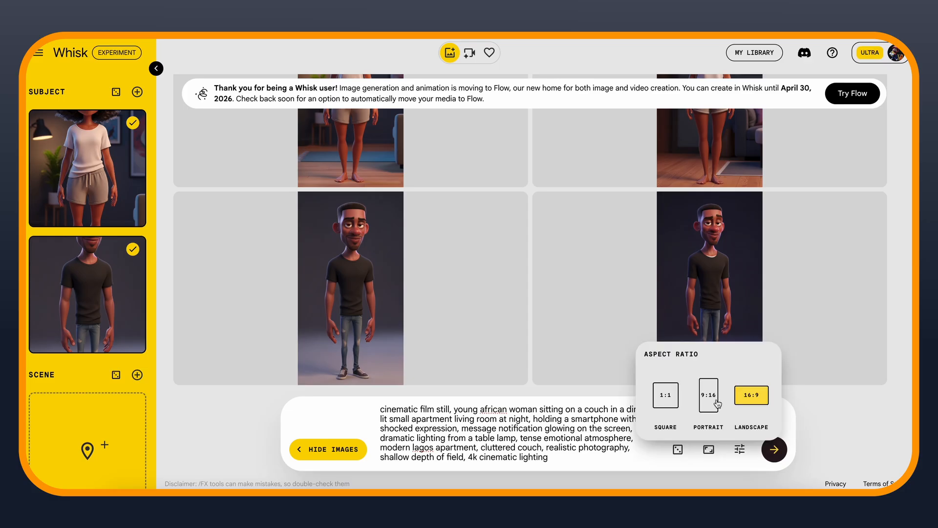
{"action": "left_click", "coordinate": [717, 401]}
{"action": "left_click", "coordinate": [630, 455]}
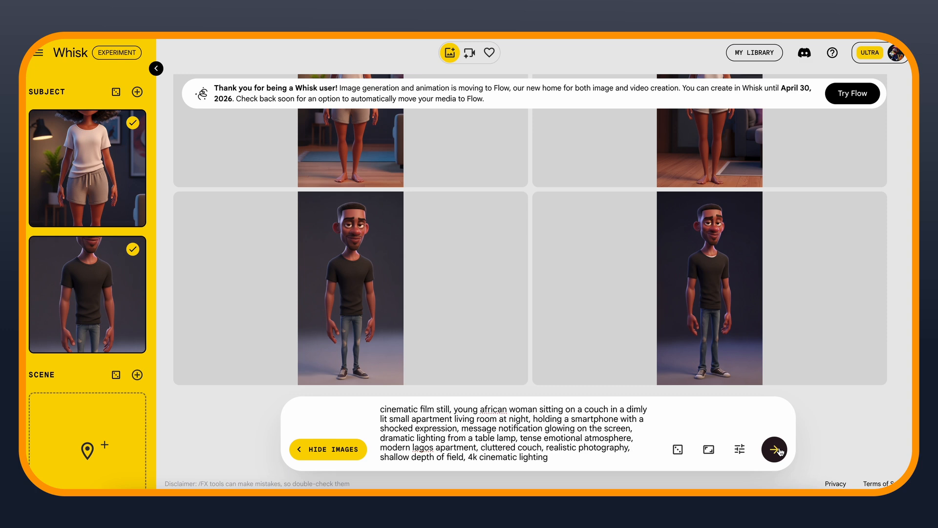
Set the aspect ratio to 16:9 landscape and generate the couch scene
{"action": "left_click", "coordinate": [705, 452]}
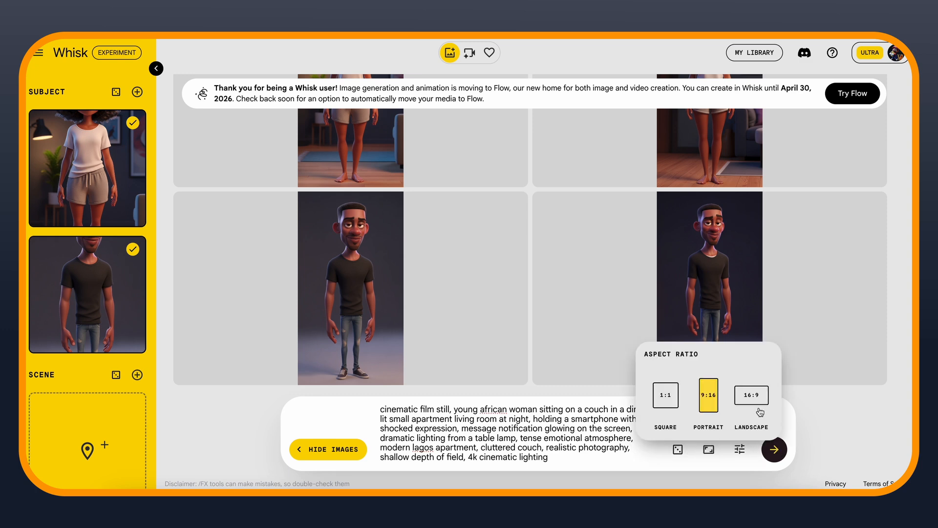
{"action": "left_click", "coordinate": [771, 449]}
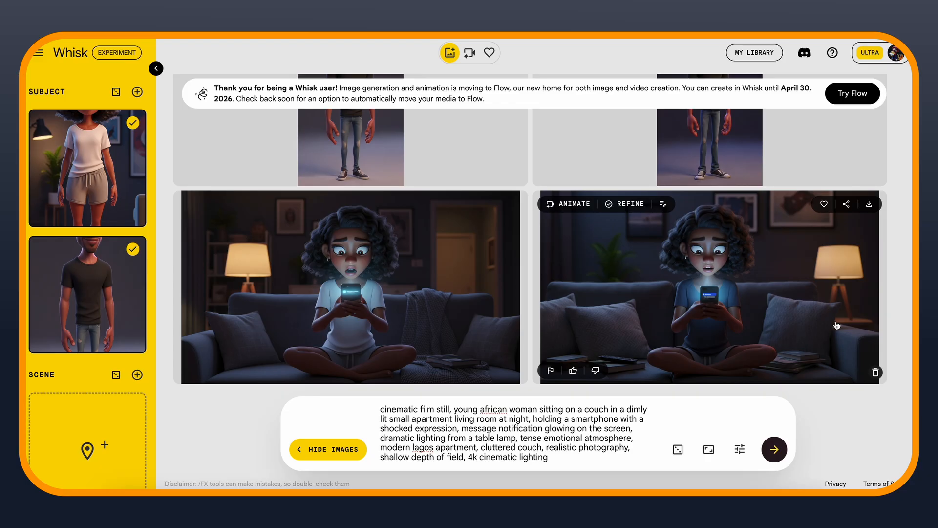
Regenerate the couch scene image of the woman with the added detail "dont show any message at the back of the phone"
{"action": "left_click", "coordinate": [663, 204]}
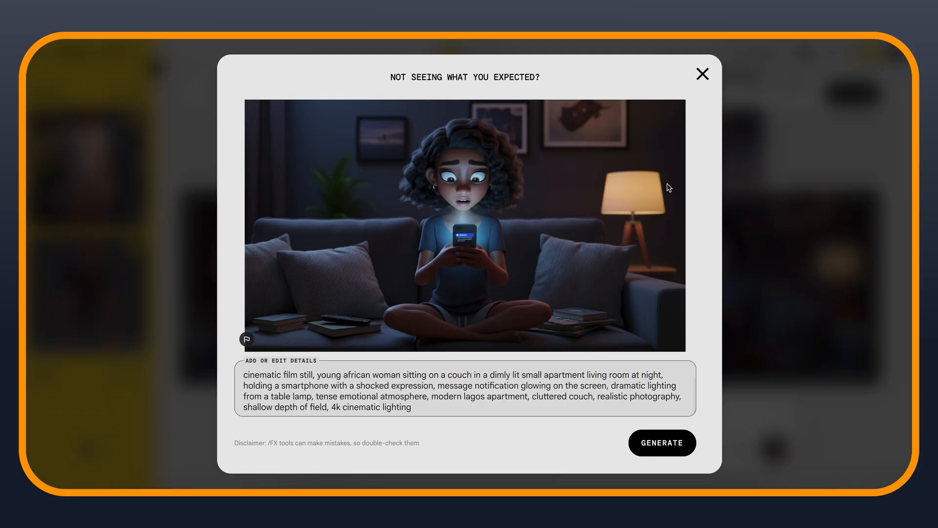
{"action": "type", "text": "dont show any message at the back of the phone"}
{"action": "left_click", "coordinate": [677, 447]}
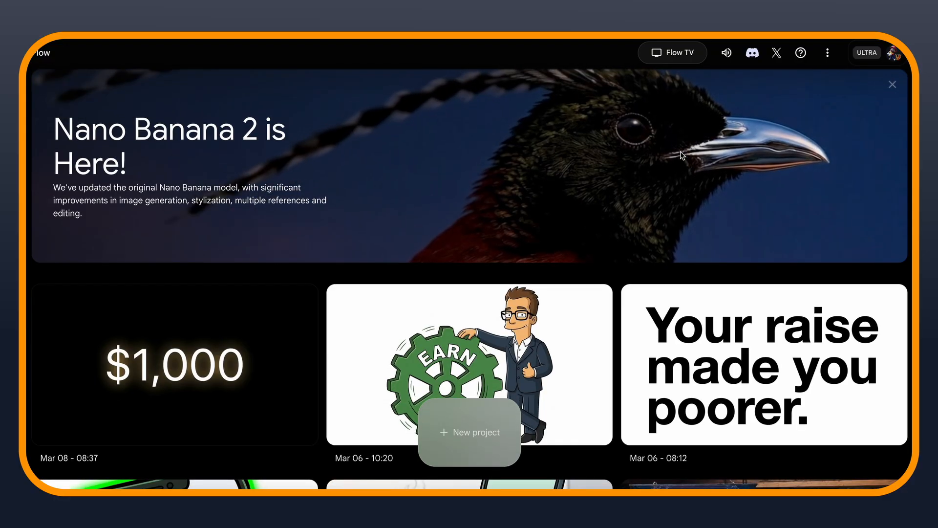
Switch to Flow and, in a new project, generate two portrait images each of the woman and man characters with Nano Banana Pro
{"action": "scroll", "coordinate": [683, 155], "scroll_direction": "down", "scroll_amount": 6}
{"action": "scroll", "coordinate": [681, 152], "scroll_direction": "down", "scroll_amount": 10}
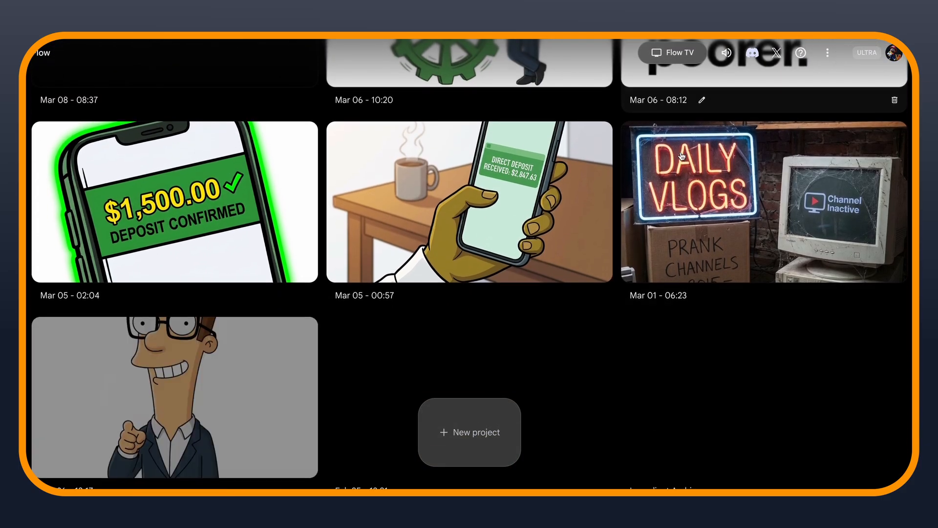
{"action": "scroll", "coordinate": [681, 155], "scroll_direction": "up", "scroll_amount": 16}
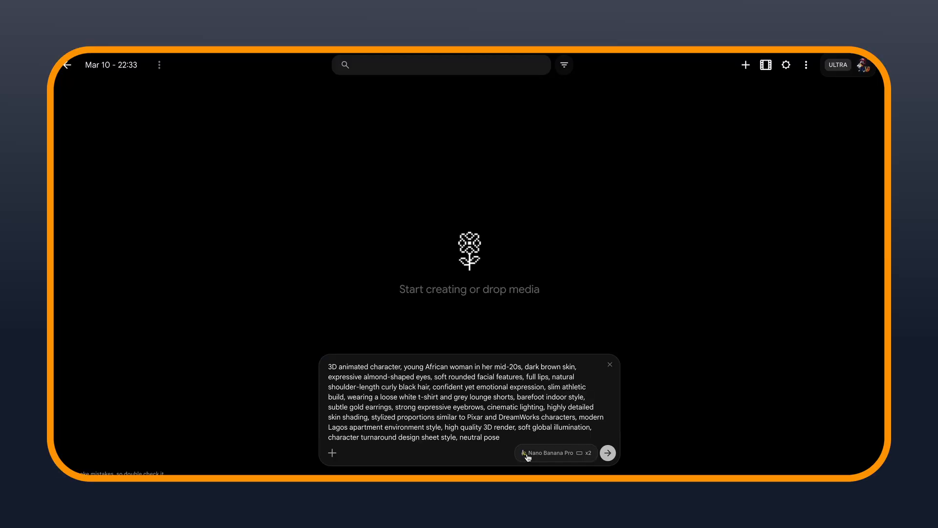
{"action": "left_click", "coordinate": [528, 453]}
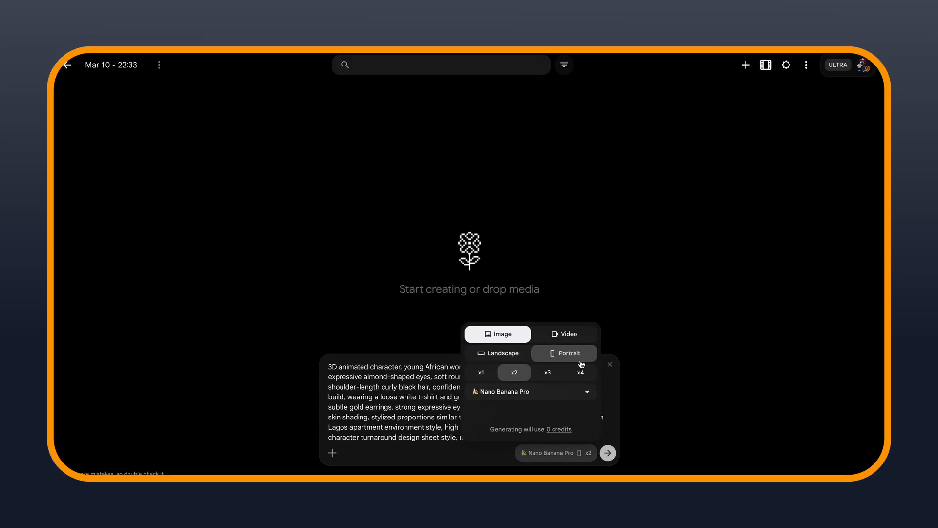
{"action": "left_click", "coordinate": [608, 453]}
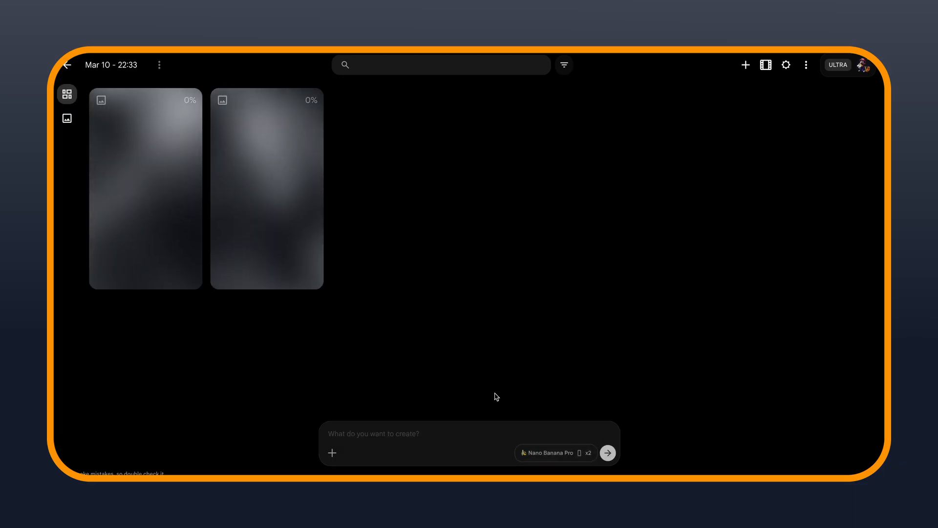
{"action": "left_click", "coordinate": [608, 454]}
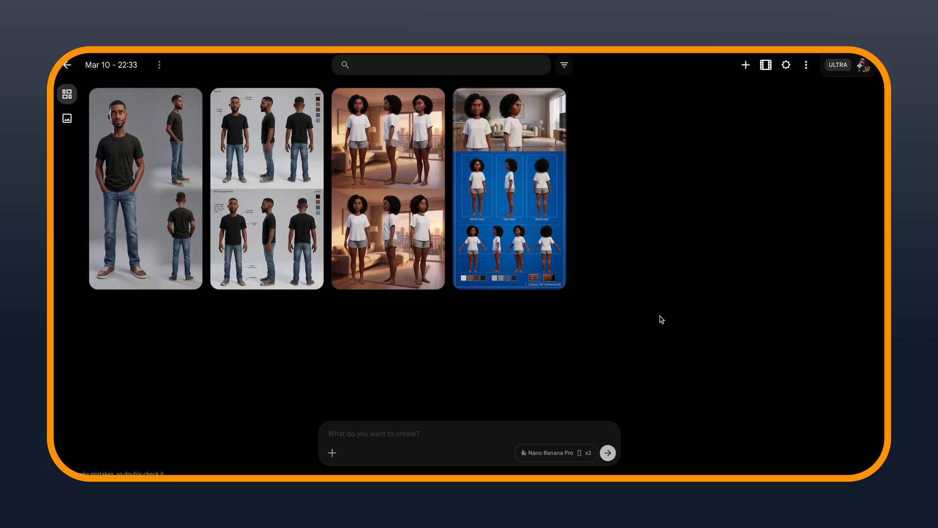
Generate the cinematic couch scene from its prompt, using the woman's character sheet and a living room image as references
{"action": "left_click_drag", "start_coordinate": [775, 147], "coordinate": [453, 470]}
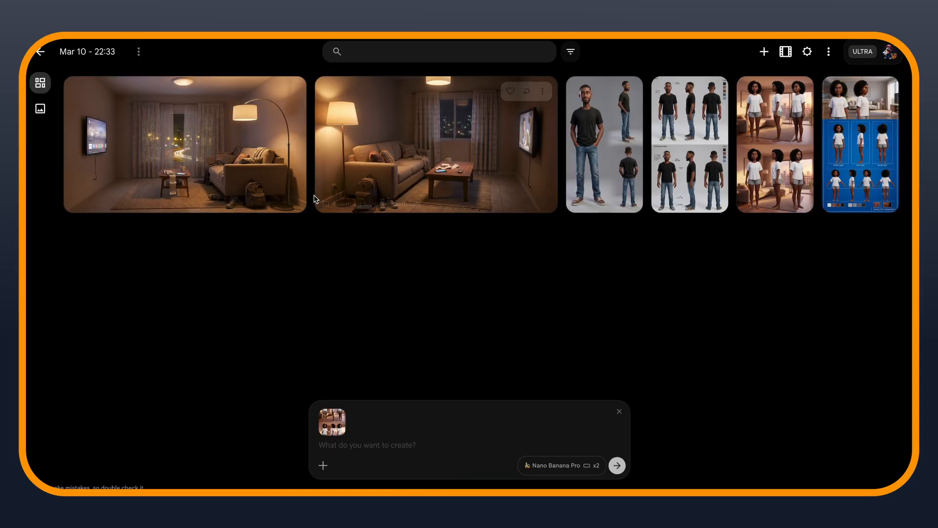
{"action": "left_click_drag", "start_coordinate": [317, 196], "coordinate": [372, 460]}
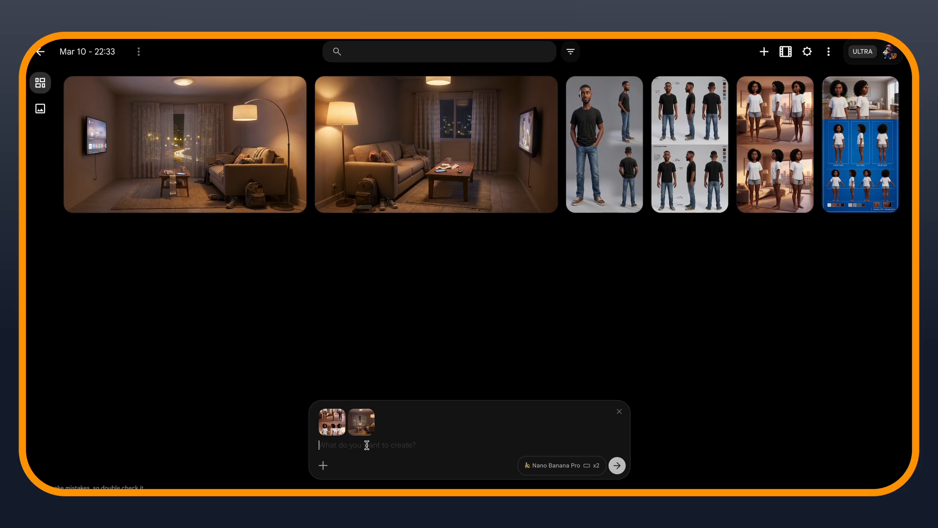
{"action": "left_click", "coordinate": [367, 446]}
{"action": "type", "text": "cinematic film still, young african woman sitting on a couch in a dimly lit small apartment living room at night, holding a smartphone with a shocked expression, message notification glowing on the screen, dramatic lighting from a table lamp, tense emotional atmosphere, modern lagos apartment, cluttered couch, realistic photography, shallow depth of field, 4k cinematic lighting"}
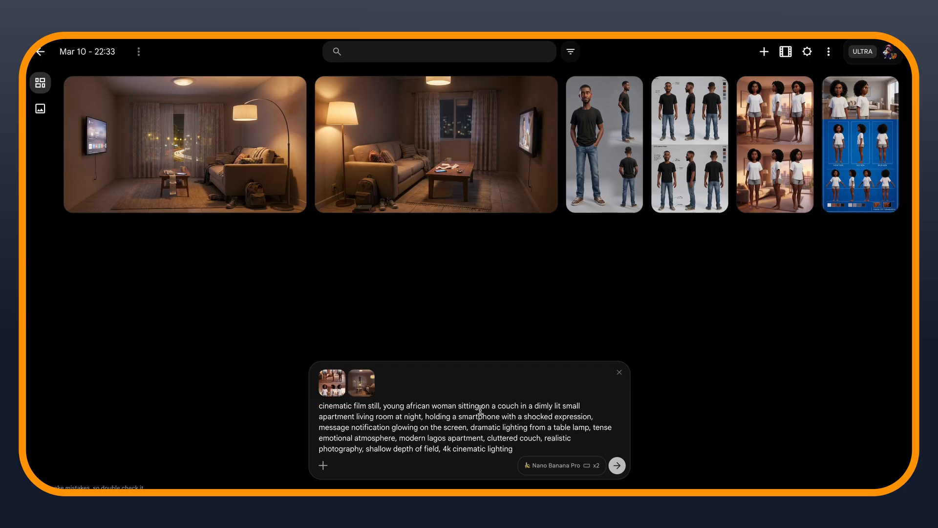
{"action": "left_click", "coordinate": [617, 466]}
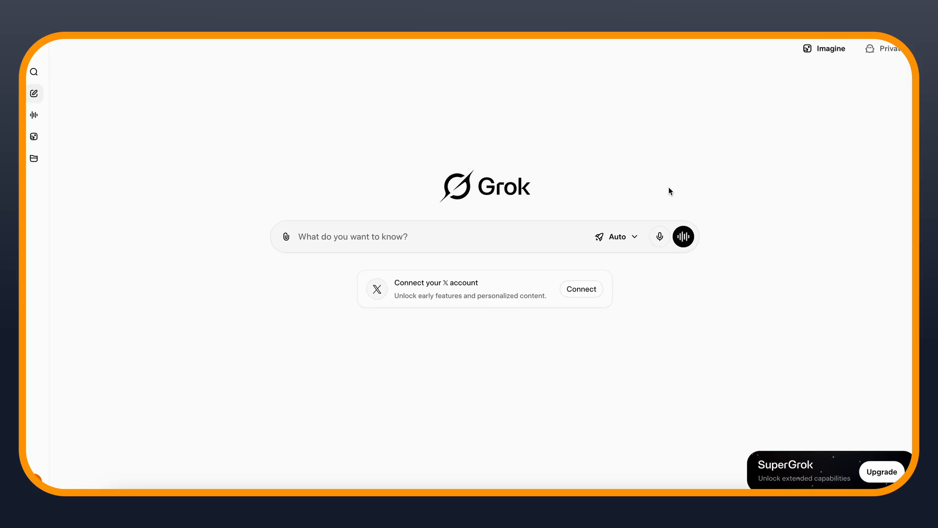
Switch to Grok and make sure automatic video generation is turned off in the behavior settings
{"action": "left_click", "coordinate": [34, 482]}
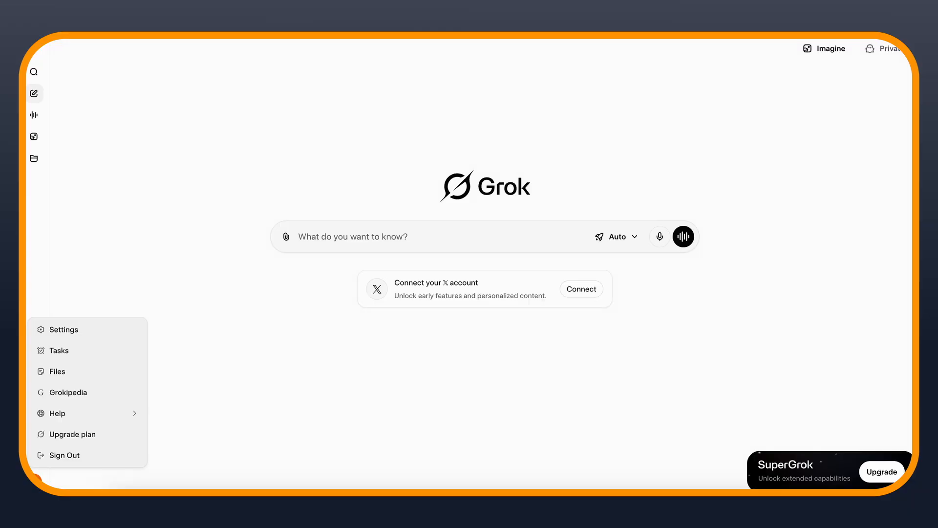
{"action": "left_click", "coordinate": [50, 330]}
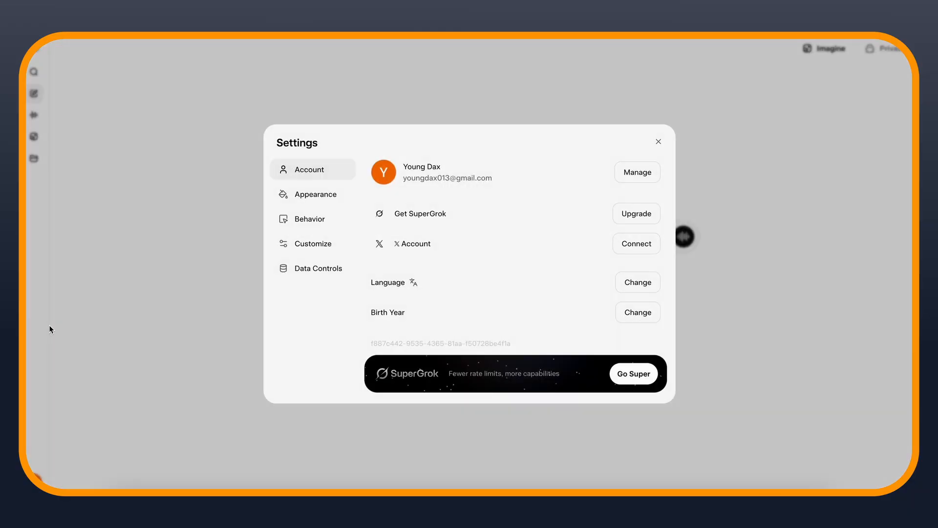
{"action": "left_click", "coordinate": [316, 224]}
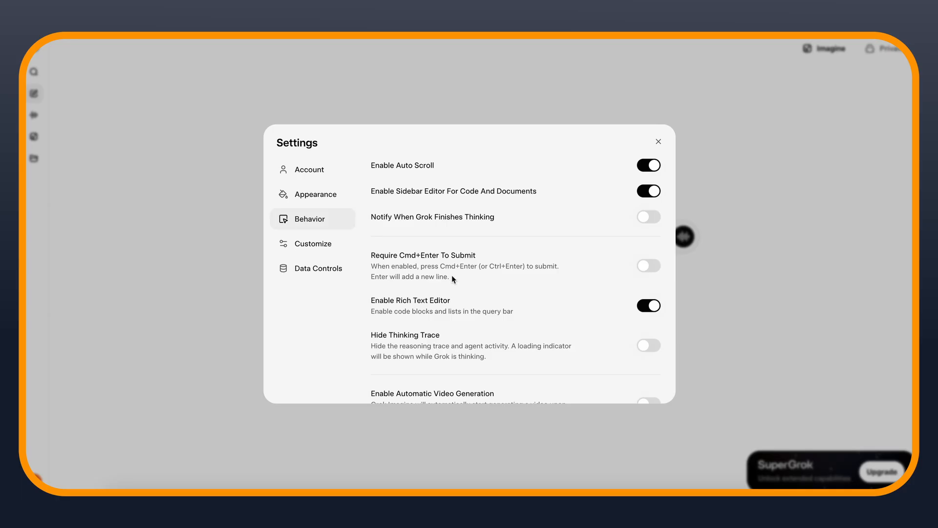
{"action": "scroll", "coordinate": [451, 275], "scroll_direction": "down", "scroll_amount": 2}
{"action": "left_click", "coordinate": [653, 366]}
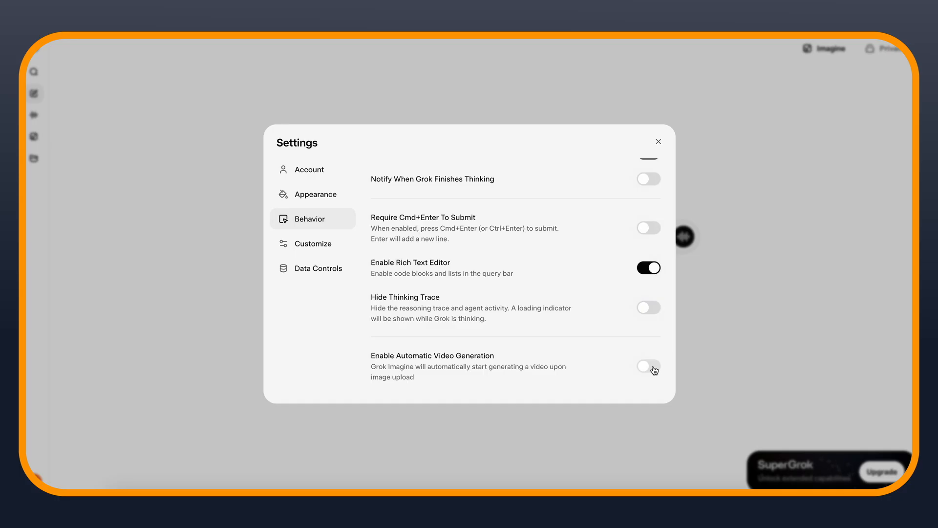
{"action": "key", "text": "Escape"}
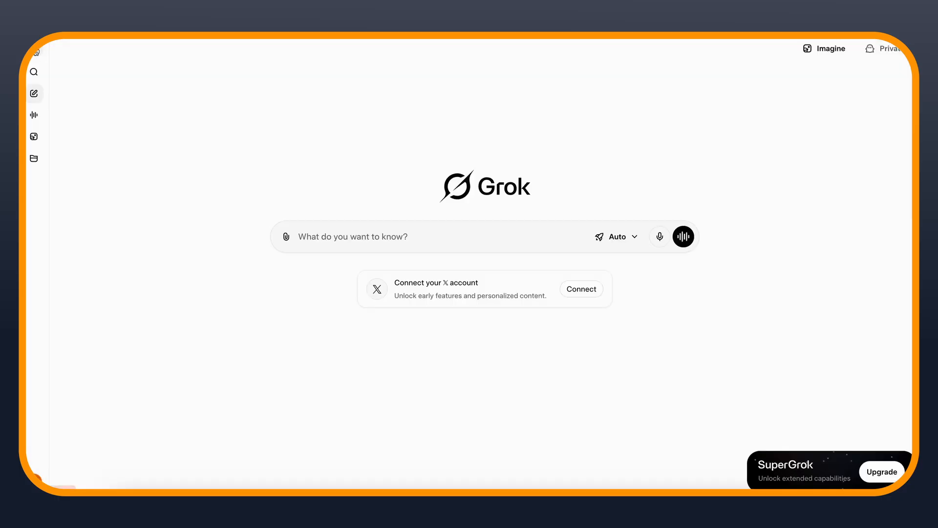
In Imagine, generate a 6-second 480p video in 16:9 from the couch scene image and its cinematic prompt
{"action": "left_click", "coordinate": [34, 136]}
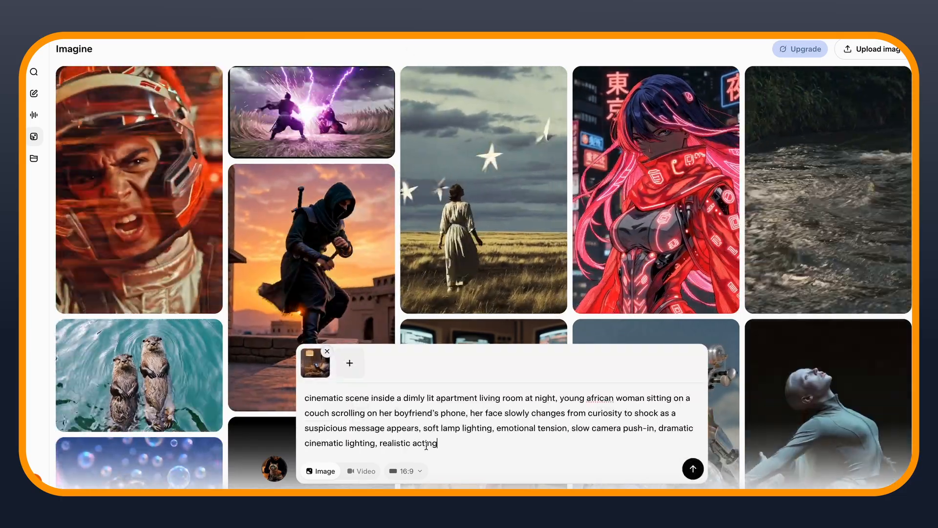
{"action": "left_click", "coordinate": [364, 471]}
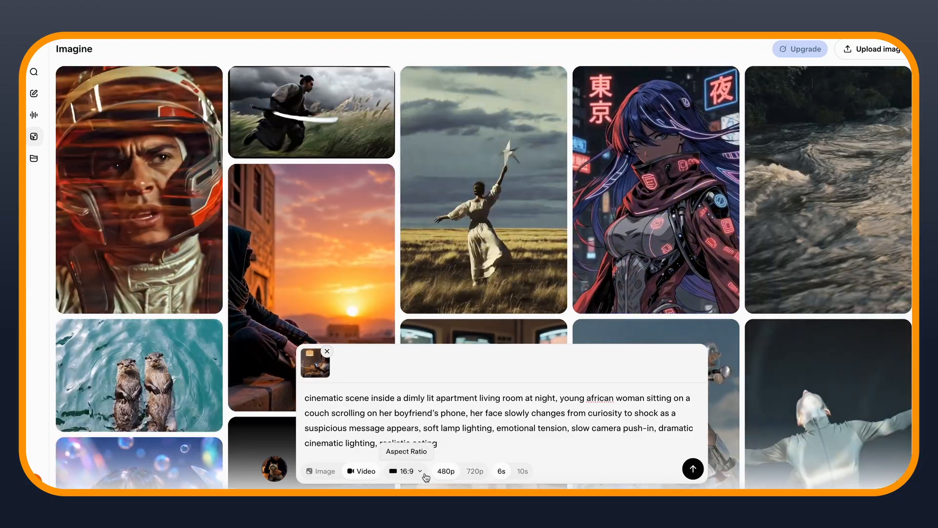
{"action": "left_click", "coordinate": [693, 469]}
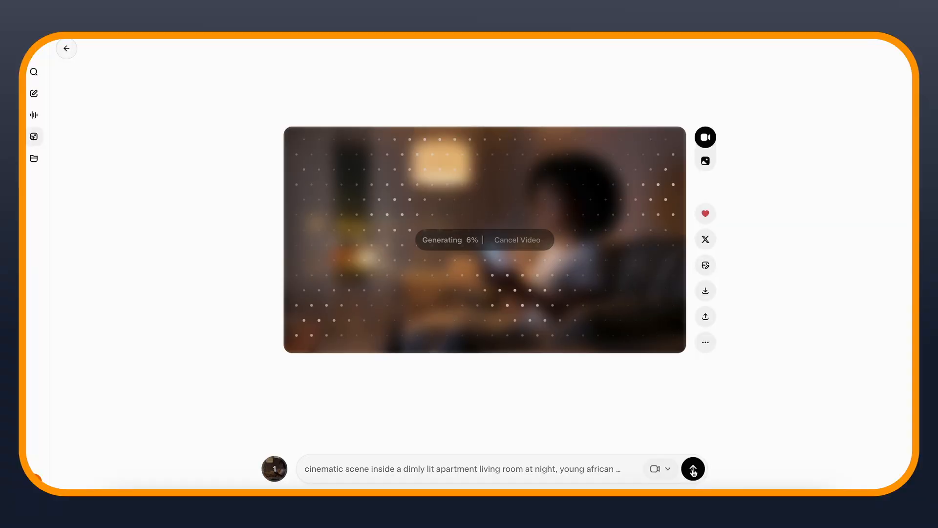
Regenerate the couch video with "no background music and make sure the phone screen dont show." appended to the prompt
{"action": "left_click", "coordinate": [465, 442]}
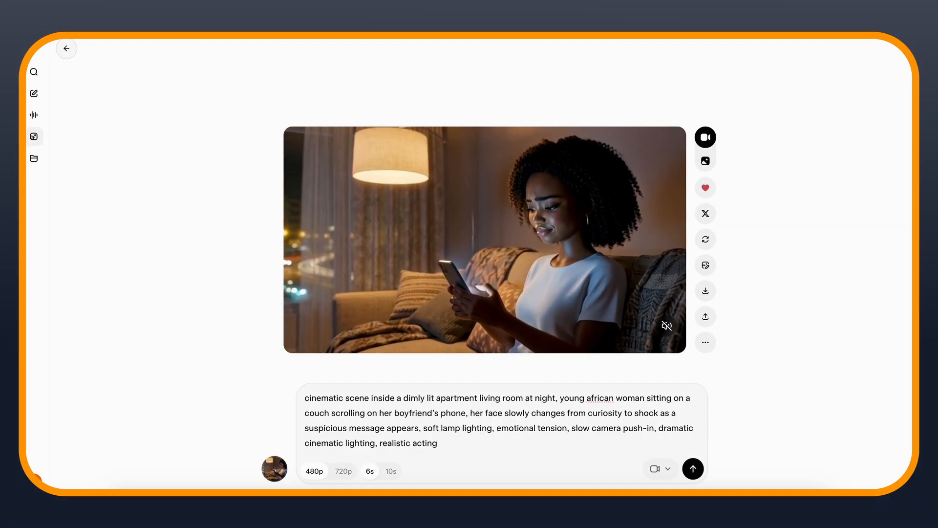
{"action": "type", "text": "no ba"}
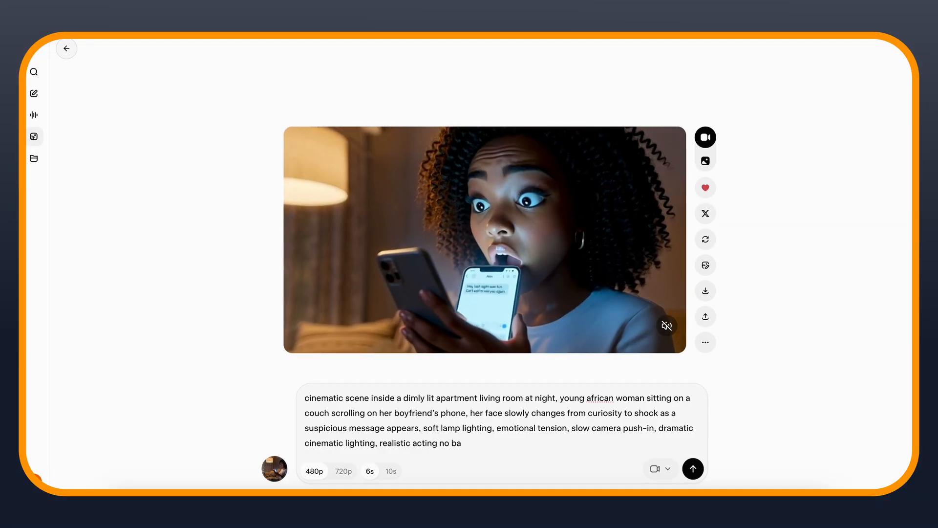
{"action": "type", "text": "ckgroun"}
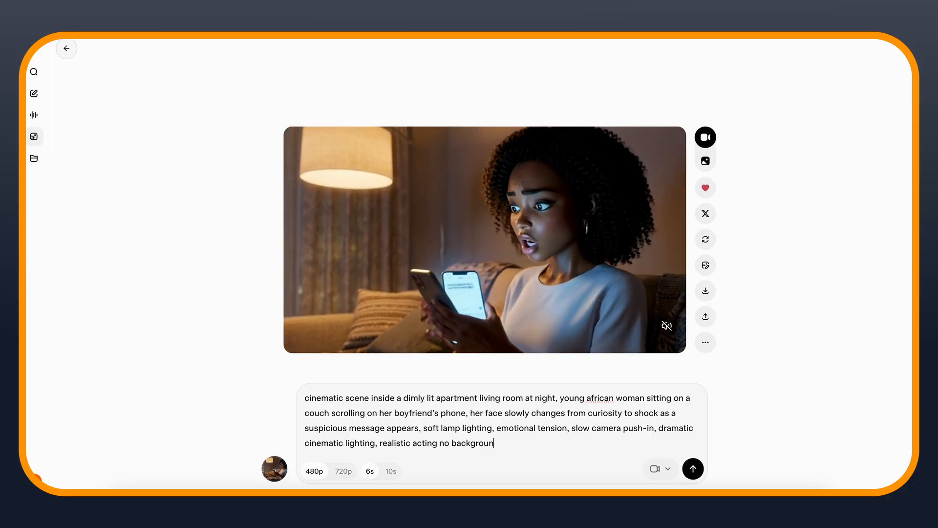
{"action": "type", "text": "d music and ma"}
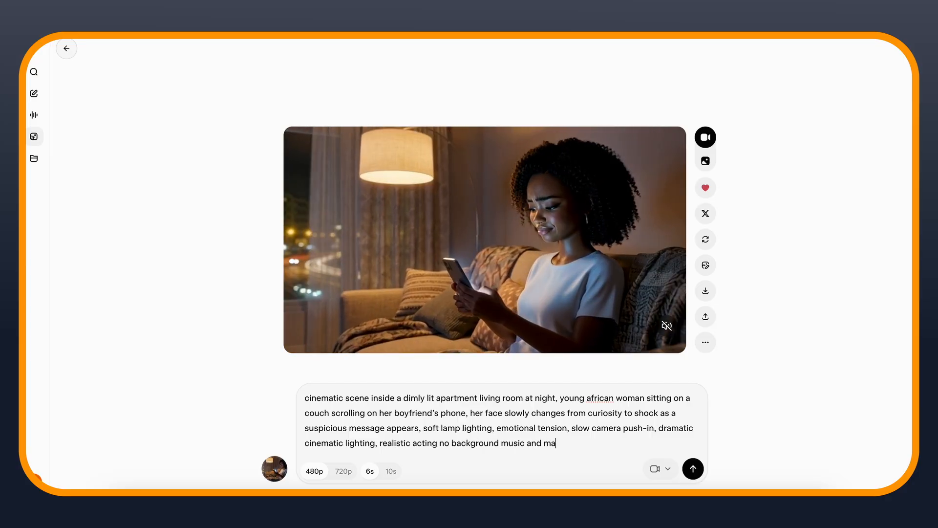
{"action": "type", "text": "ke sure the"}
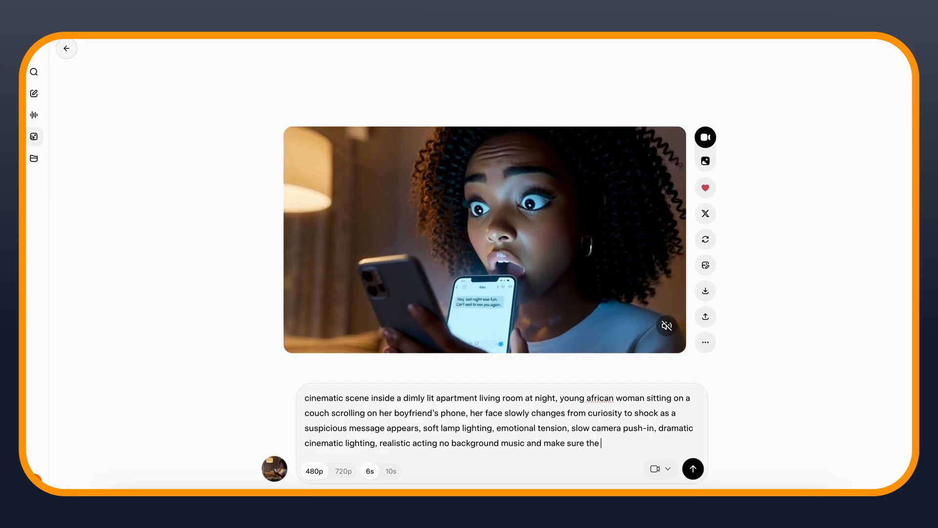
{"action": "type", "text": " phone screen do"}
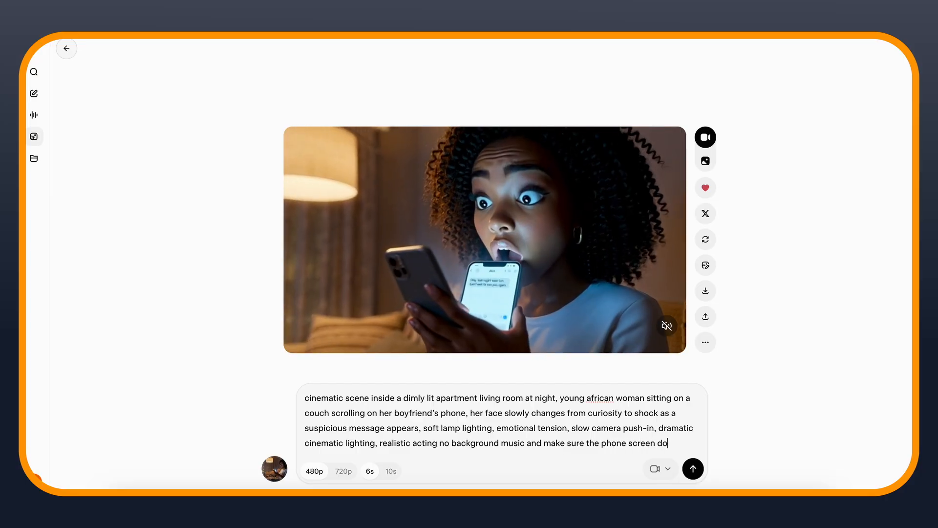
{"action": "type", "text": "nt show."}
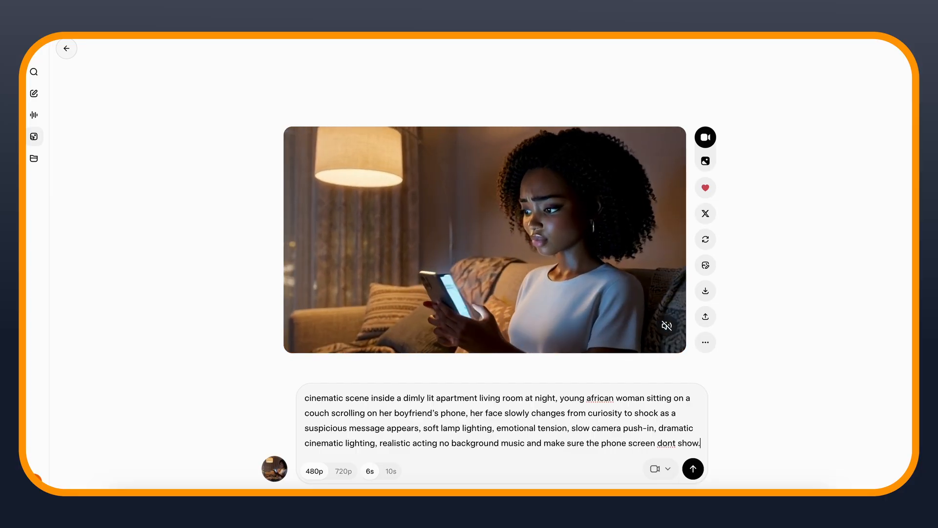
{"action": "key", "text": "Return"}
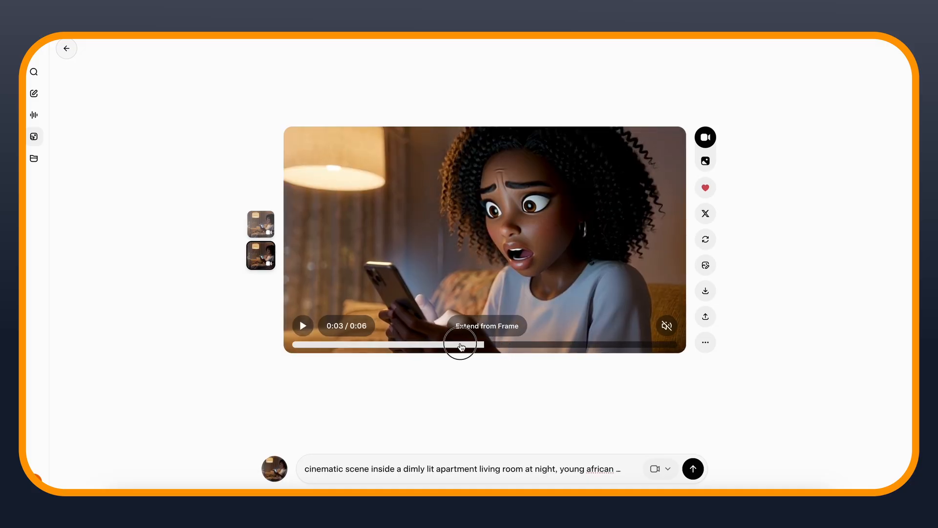
{"action": "left_click", "coordinate": [297, 343]}
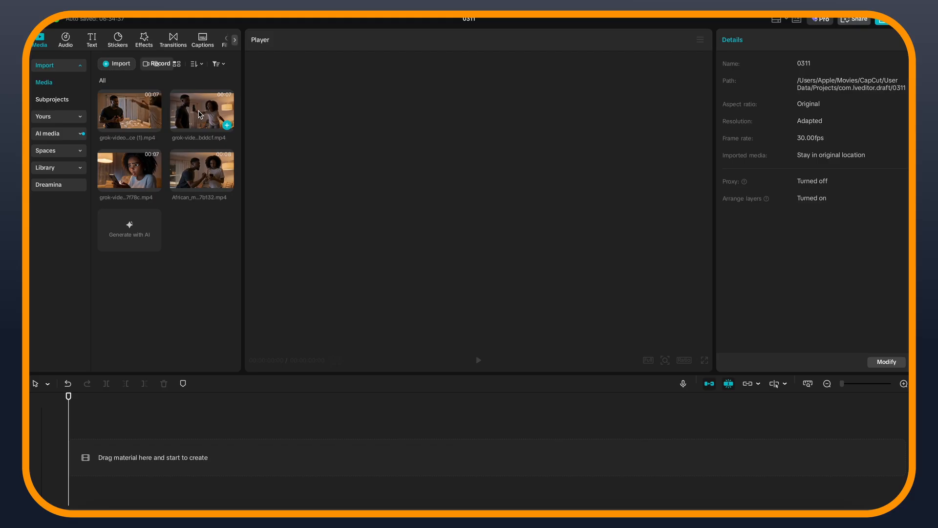
Switch to CapCut and place the four clips end to end on the timeline, starting with the woman reading the phone
{"action": "left_click_drag", "start_coordinate": [201, 115], "coordinate": [162, 334]}
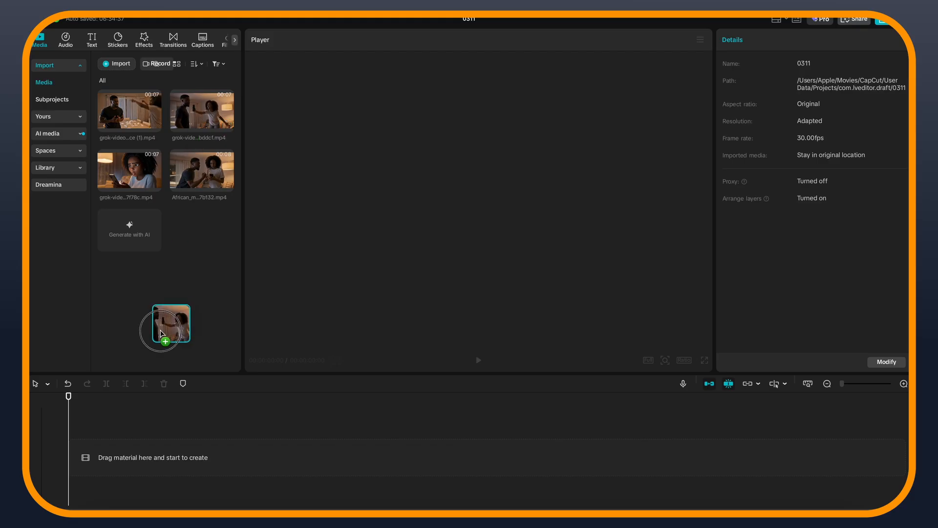
{"action": "left_click_drag", "start_coordinate": [176, 428], "coordinate": [159, 400]}
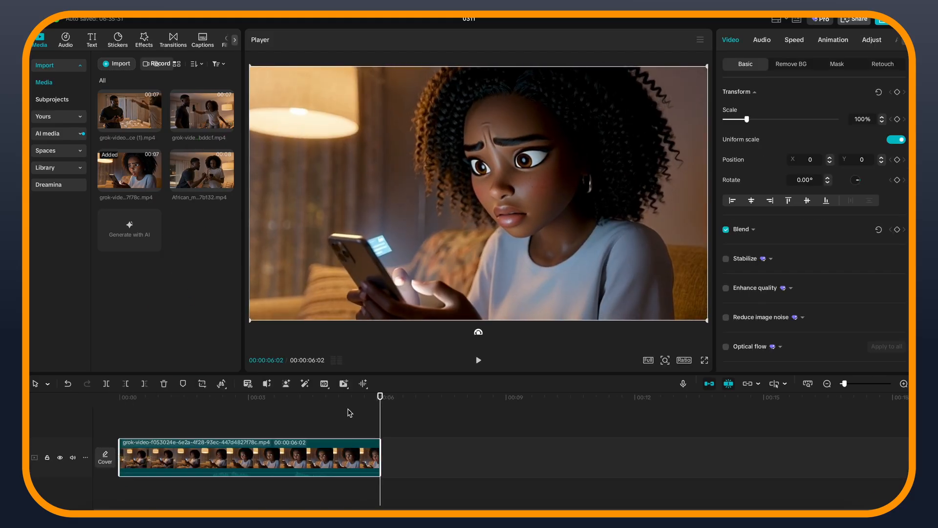
{"action": "left_click_drag", "start_coordinate": [201, 118], "coordinate": [410, 425]}
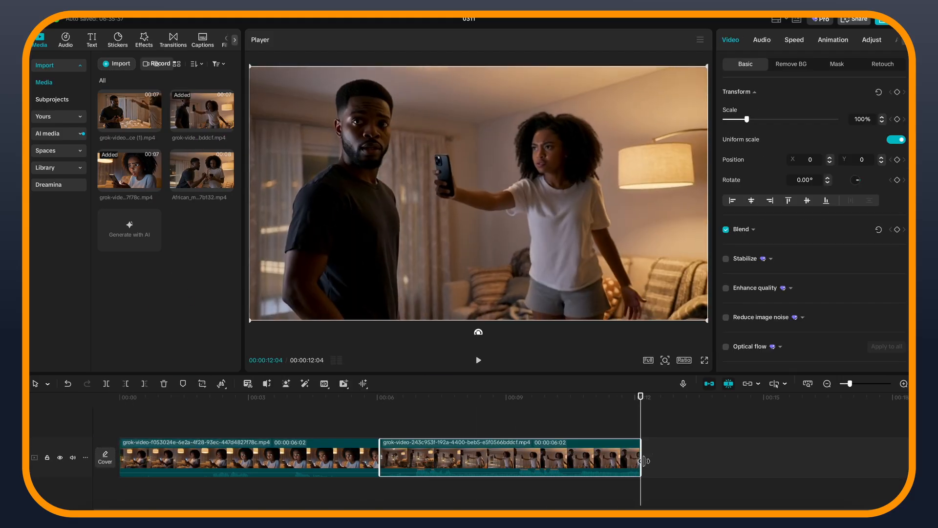
{"action": "left_click_drag", "start_coordinate": [194, 173], "coordinate": [650, 458]}
{"action": "scroll", "coordinate": [654, 459], "scroll_direction": "down", "scroll_amount": 3}
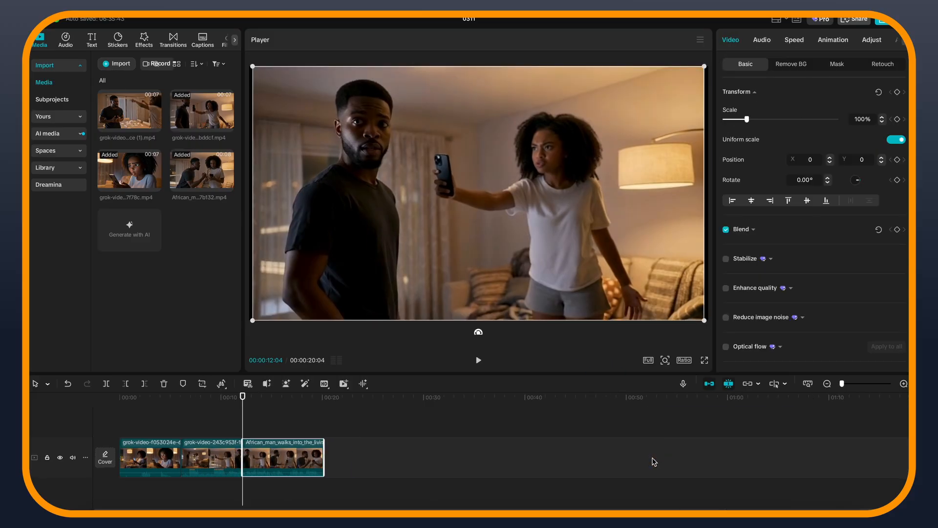
{"action": "left_click", "coordinate": [406, 484]}
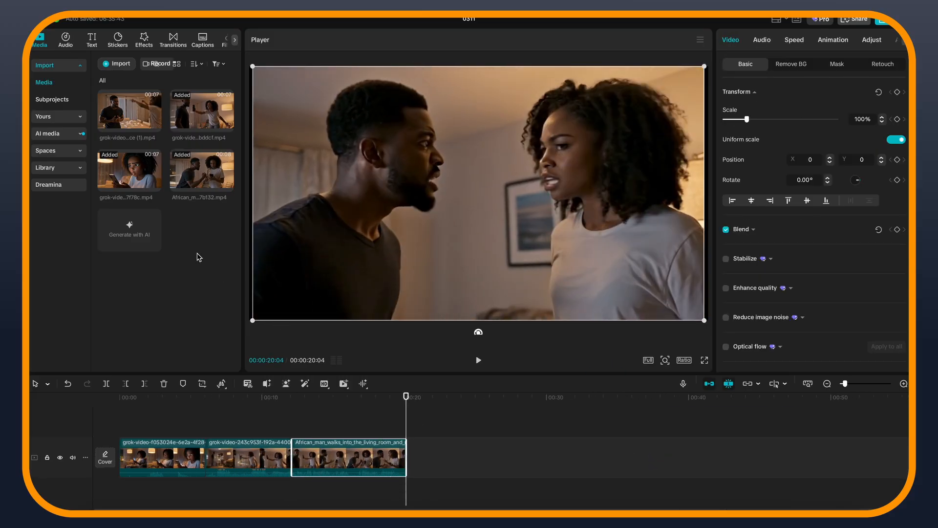
{"action": "left_click_drag", "start_coordinate": [126, 106], "coordinate": [476, 461]}
Add a Black Fade overlay transition between the first and second clips
{"action": "left_click_drag", "start_coordinate": [406, 419], "coordinate": [205, 439]}
{"action": "left_click", "coordinate": [173, 38]}
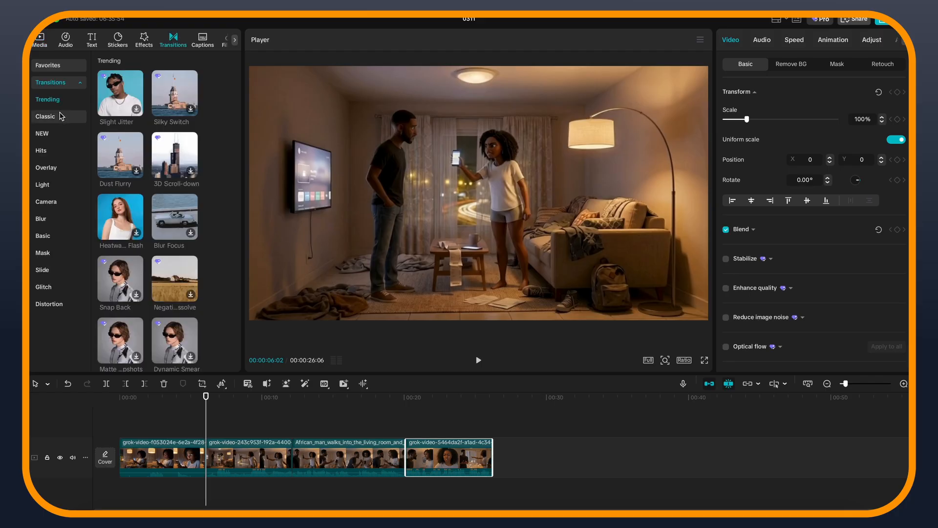
{"action": "left_click", "coordinate": [57, 166]}
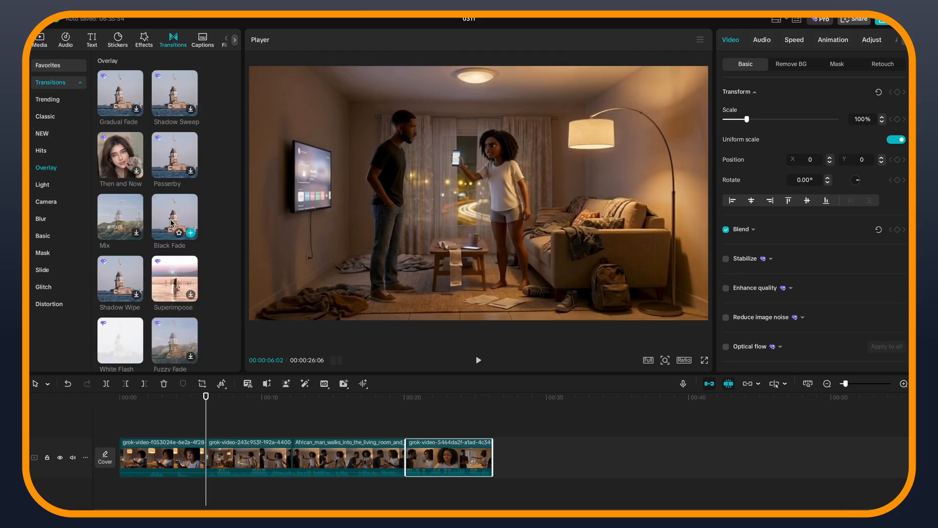
{"action": "left_click", "coordinate": [190, 233]}
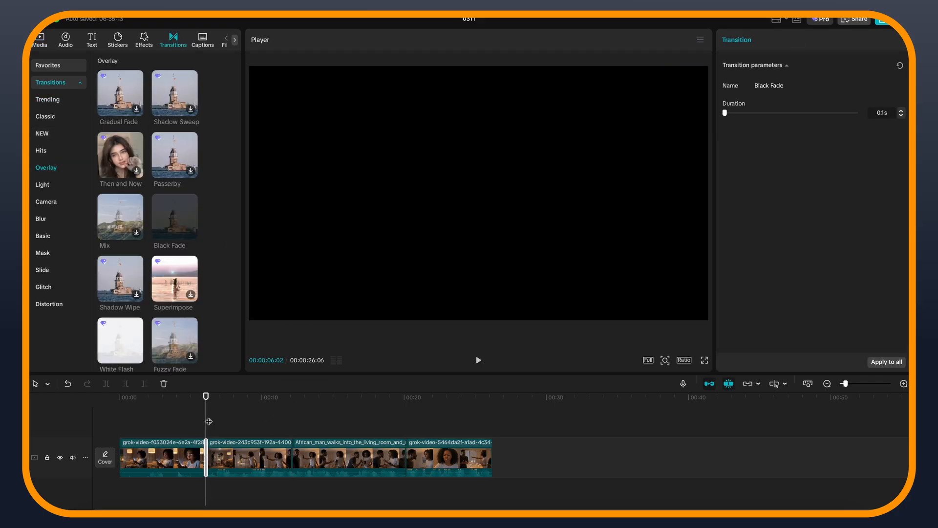
Add a Black Fade transition between the second and third clips and preview the cut
{"action": "key", "text": "space"}
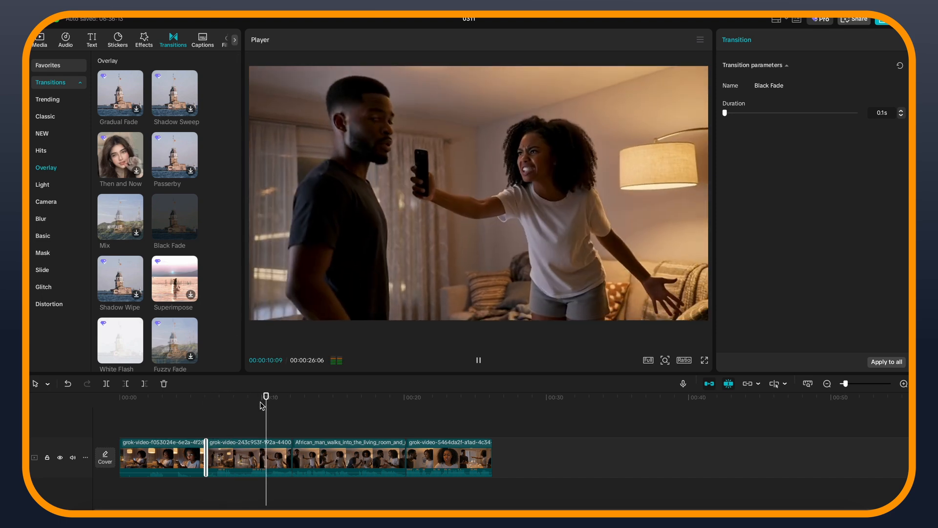
{"action": "left_click", "coordinate": [191, 233]}
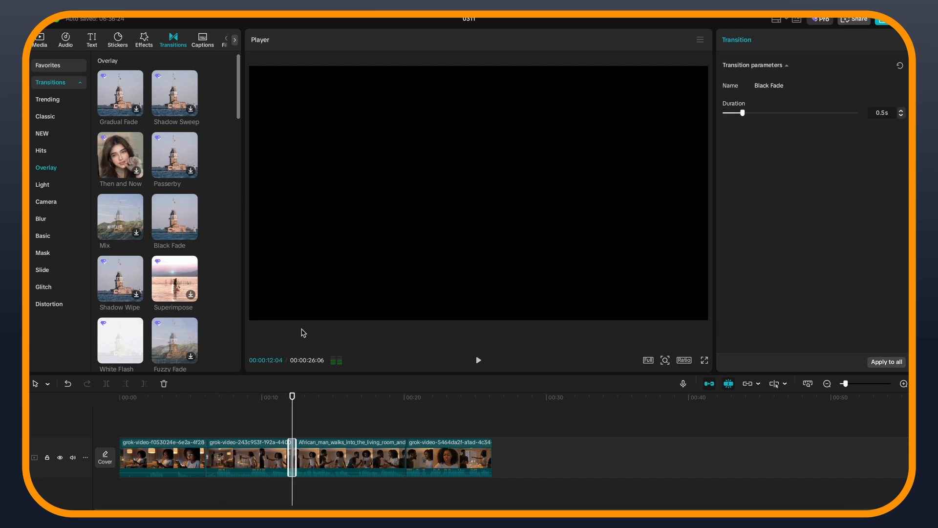
{"action": "left_click", "coordinate": [284, 399]}
{"action": "key", "text": "space"}
{"action": "key", "text": "space"}
{"action": "left_click", "coordinate": [269, 451]}
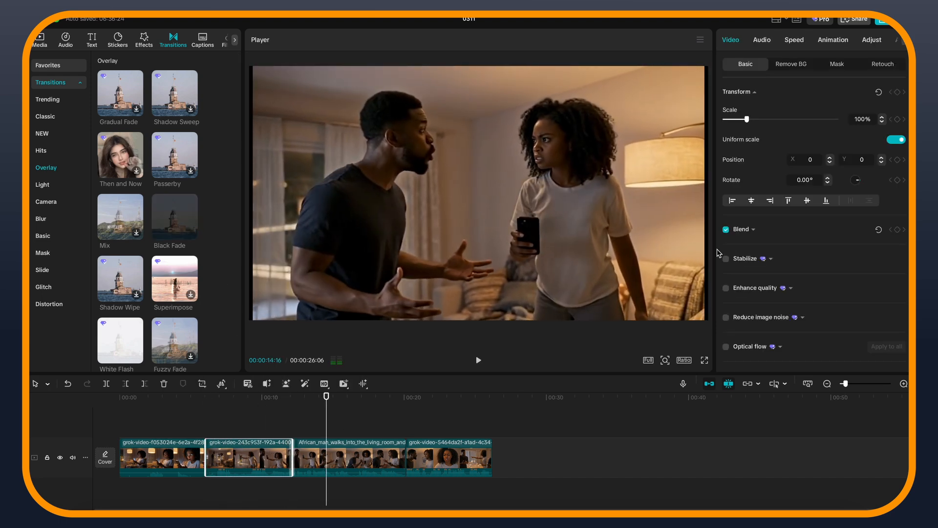
Scale the third clip to 103% so it fills the frame
{"action": "left_click", "coordinate": [235, 411]}
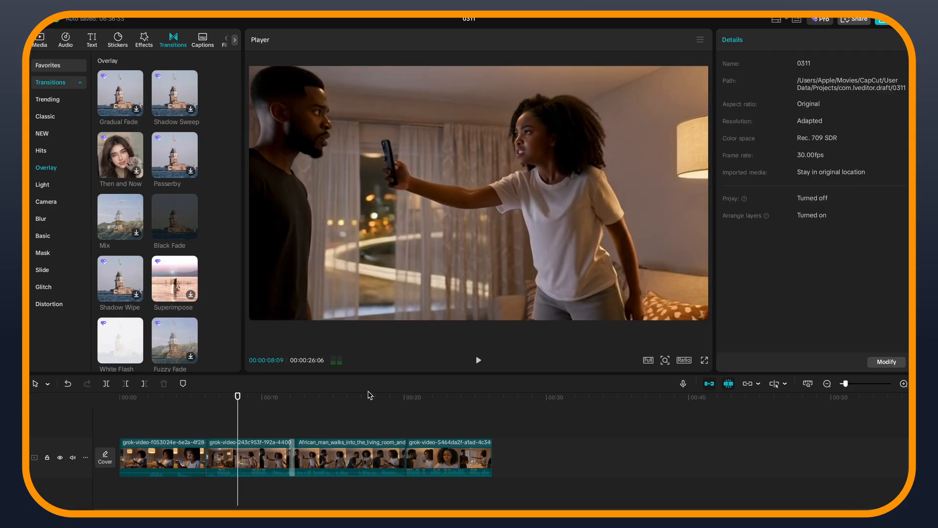
{"action": "left_click", "coordinate": [343, 403]}
{"action": "left_click", "coordinate": [343, 454]}
{"action": "left_click_drag", "start_coordinate": [707, 320], "coordinate": [714, 325]}
Check the last clip and play the sequence through to the end
{"action": "left_click", "coordinate": [472, 422]}
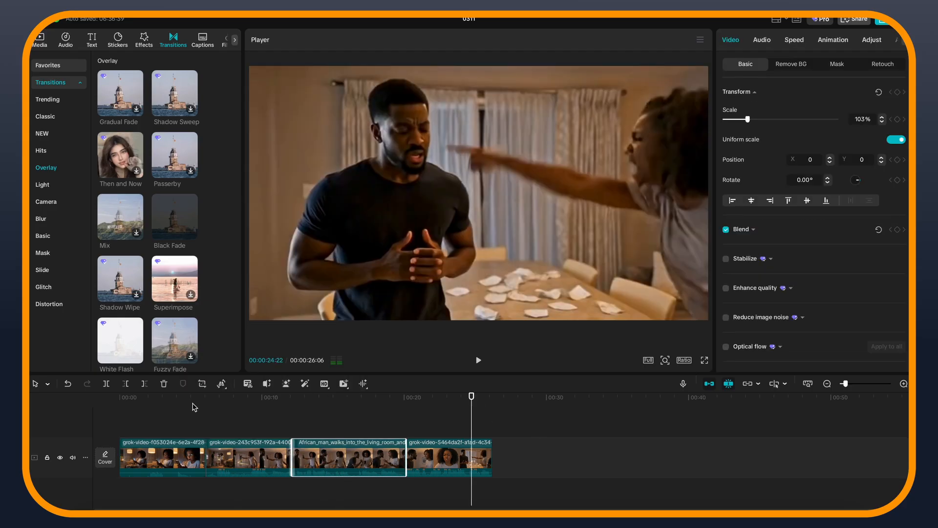
{"action": "left_click", "coordinate": [181, 407]}
{"action": "key", "text": "space"}
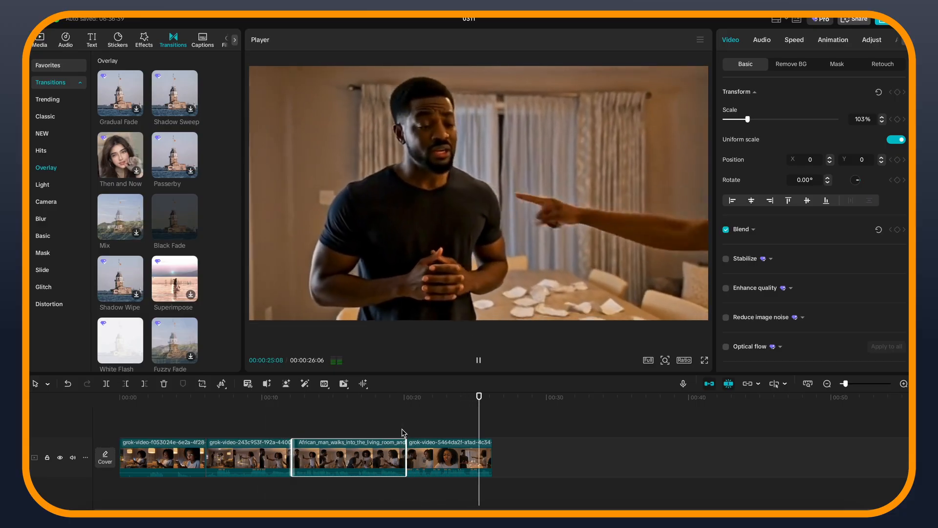
{"action": "left_click", "coordinate": [511, 458]}
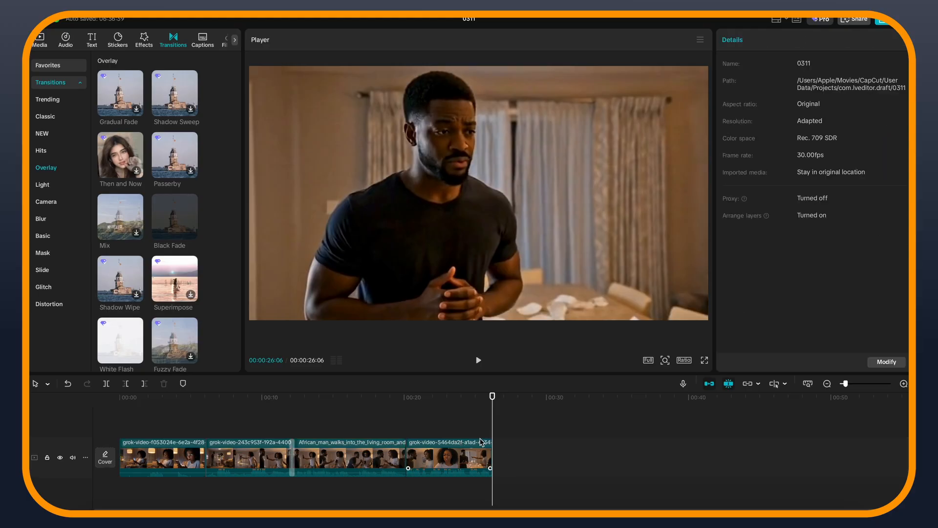
Add the Stake Out music track from Downloads under the clips at -21.3 dB and delete the part beyond the last clip
{"action": "left_click", "coordinate": [97, 521]}
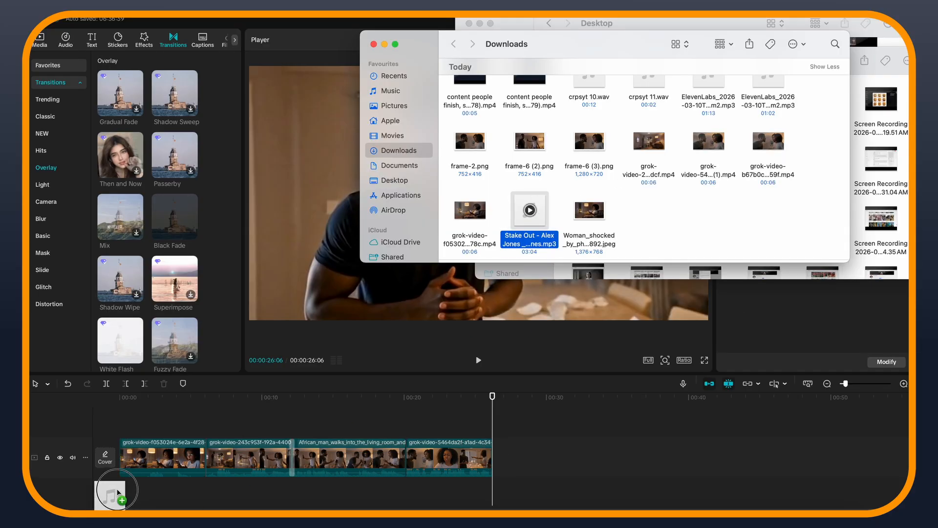
{"action": "left_click_drag", "start_coordinate": [118, 492], "coordinate": [137, 486]}
{"action": "left_click_drag", "start_coordinate": [517, 487], "coordinate": [145, 486]}
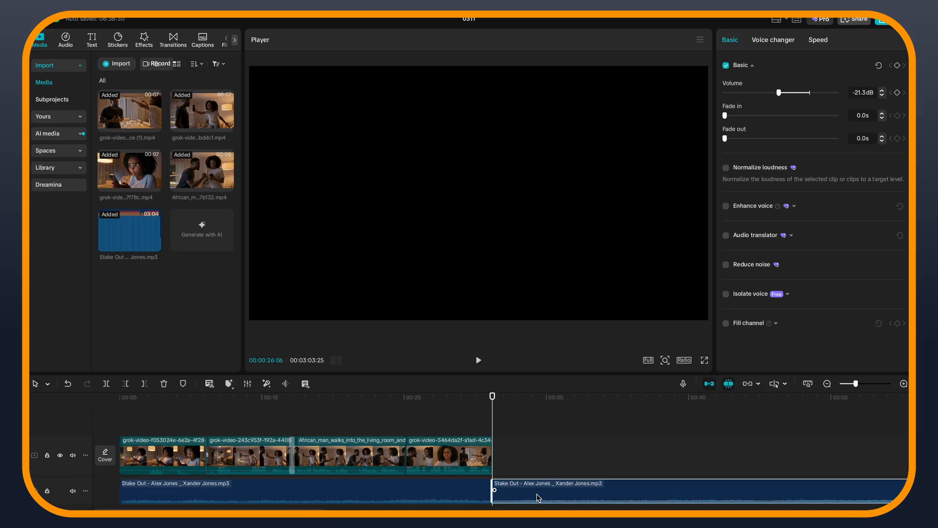
{"action": "key", "text": "Delete"}
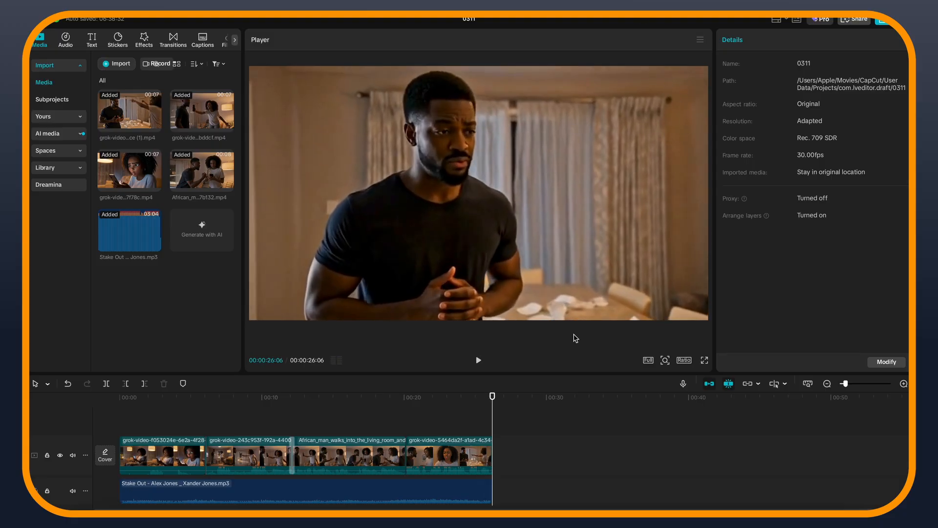
Export the video as "animation" in 1080P, H.264 mp4 at 30fps
{"action": "key", "text": "super+e"}
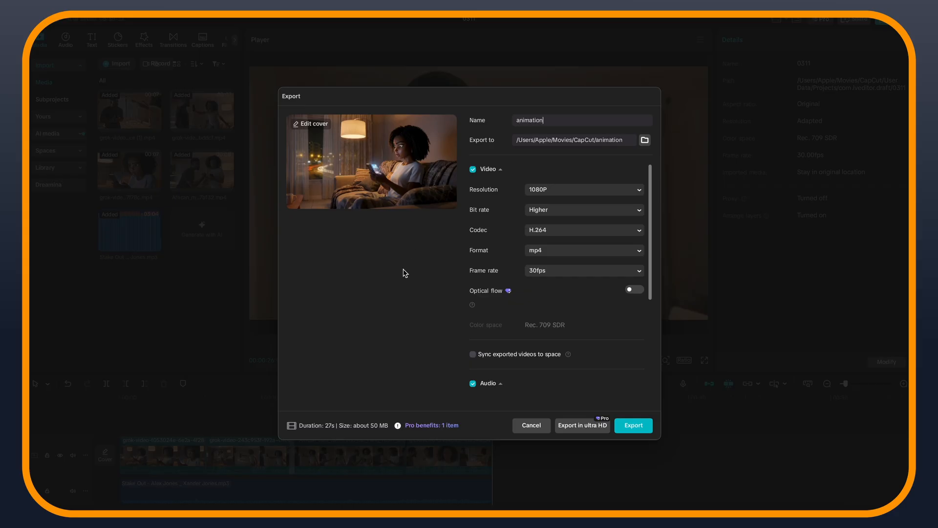
{"action": "left_click", "coordinate": [631, 424]}
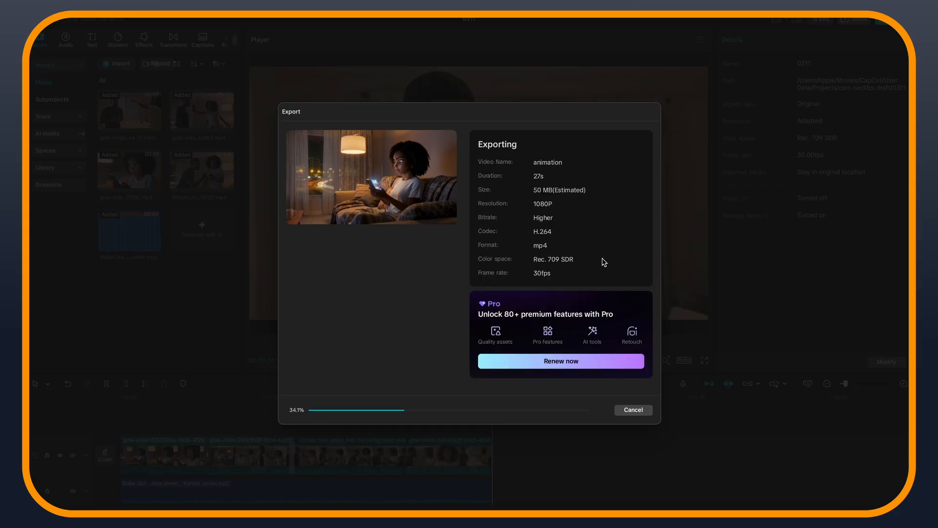